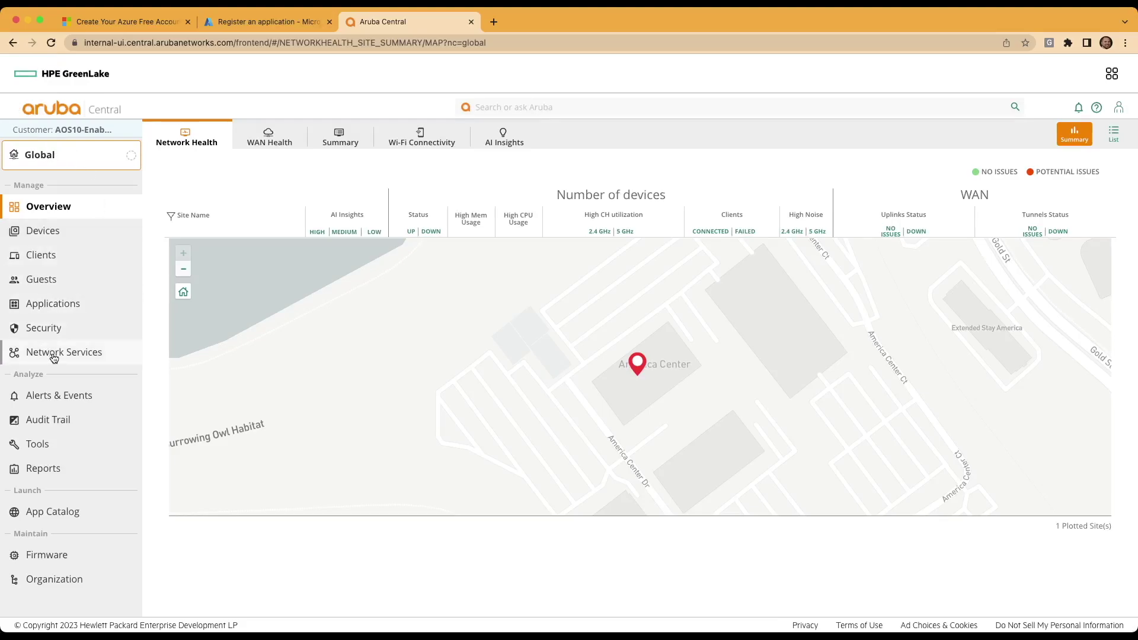
# Start setting up the User Access Policy in the global security authentication configuration, with Microsoft Azure AD as the identity provider
pyautogui.click(49, 328)
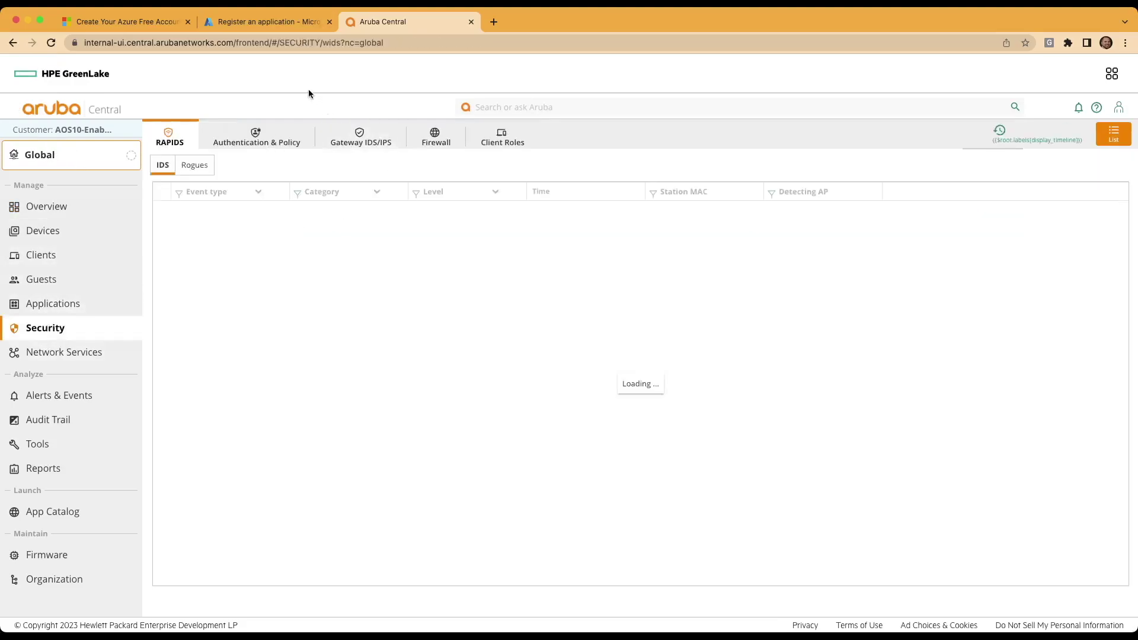
pyautogui.click(243, 142)
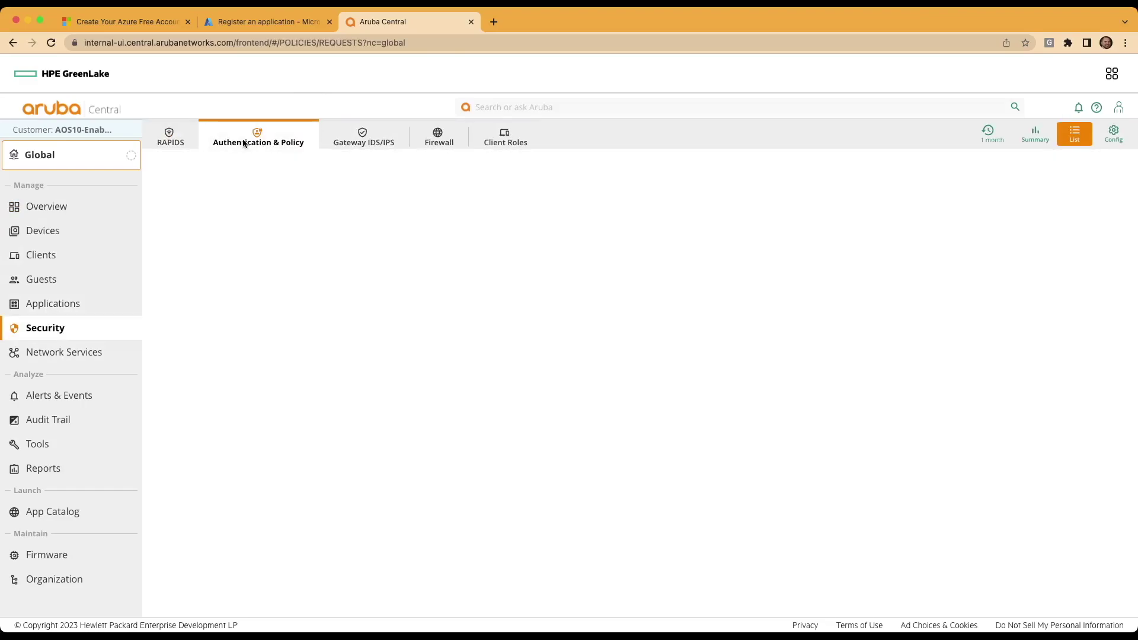
pyautogui.click(1114, 138)
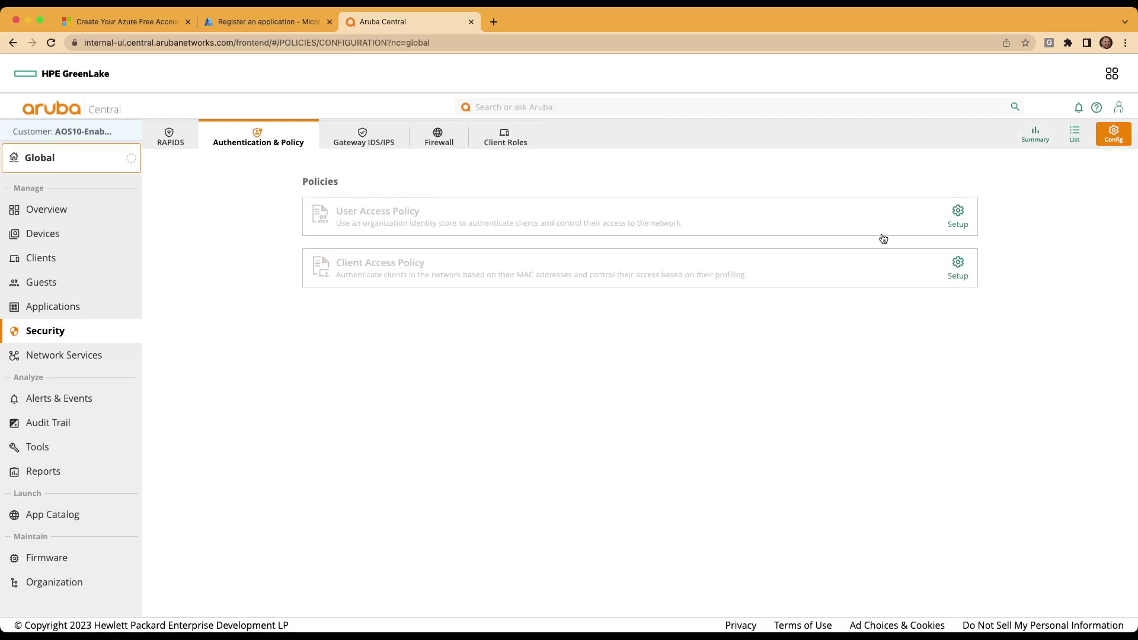
pyautogui.click(959, 212)
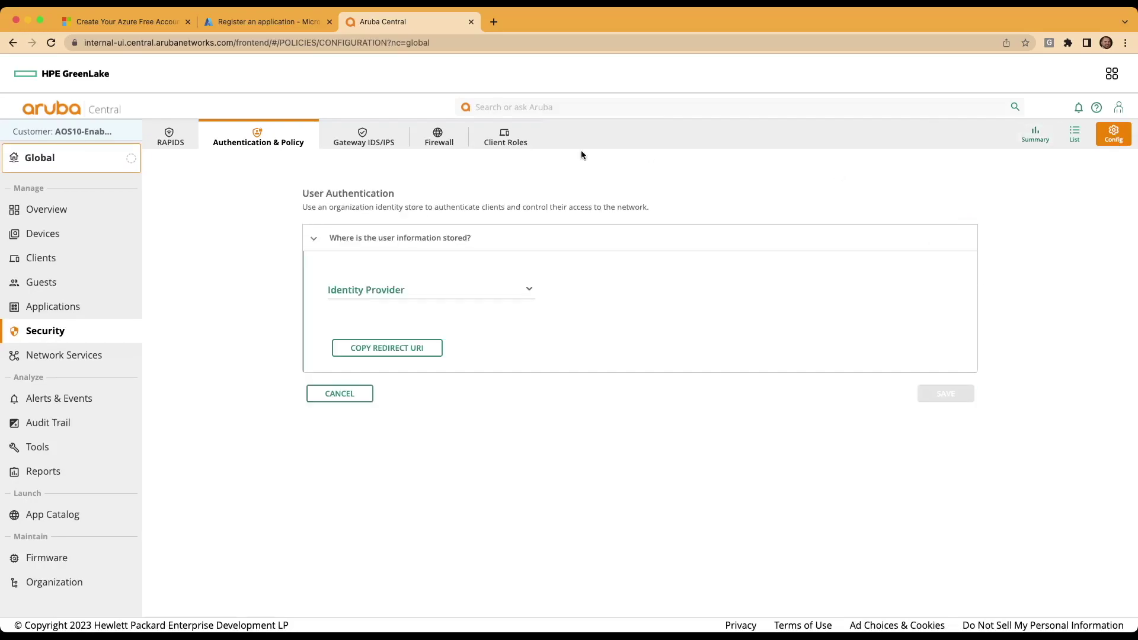
pyautogui.click(394, 292)
pyautogui.click(414, 344)
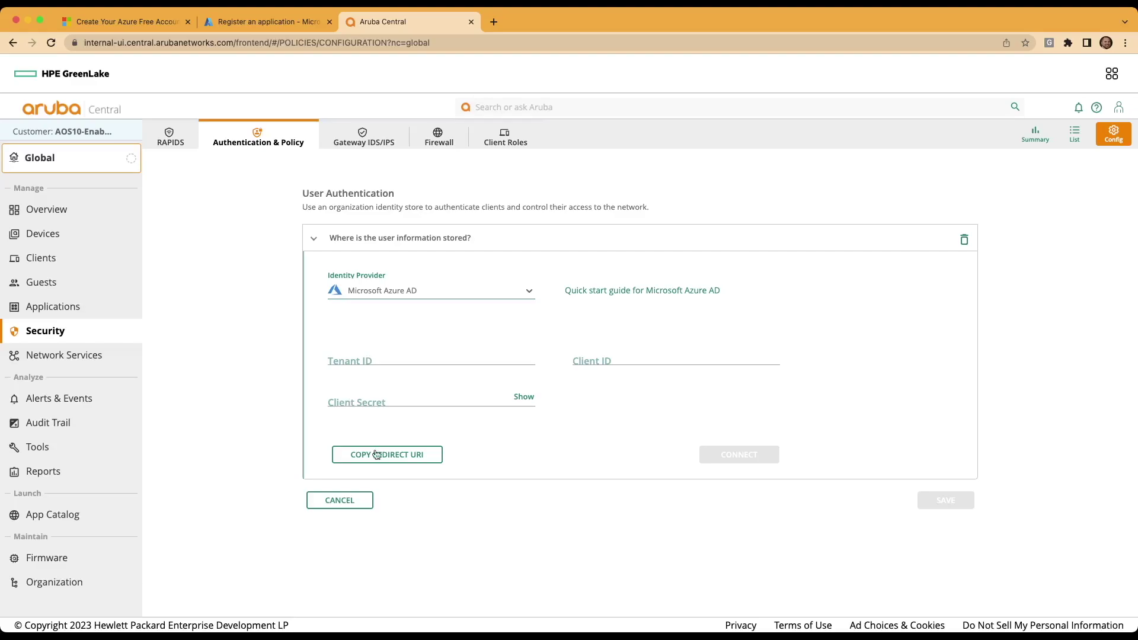
# Copy the redirect URI from Aruba Central into the Web redirect URI of the ArubaCloudAuth app in Microsoft Azure and register the app
pyautogui.click(418, 460)
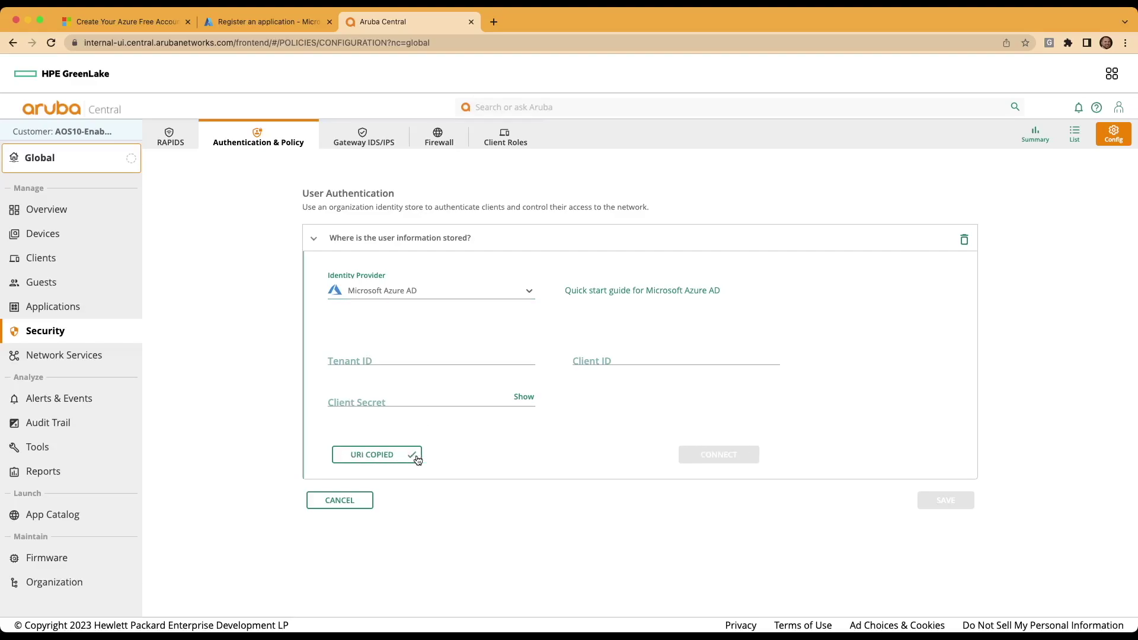
pyautogui.click(263, 24)
pyautogui.click(215, 515)
pyautogui.press('super+v')
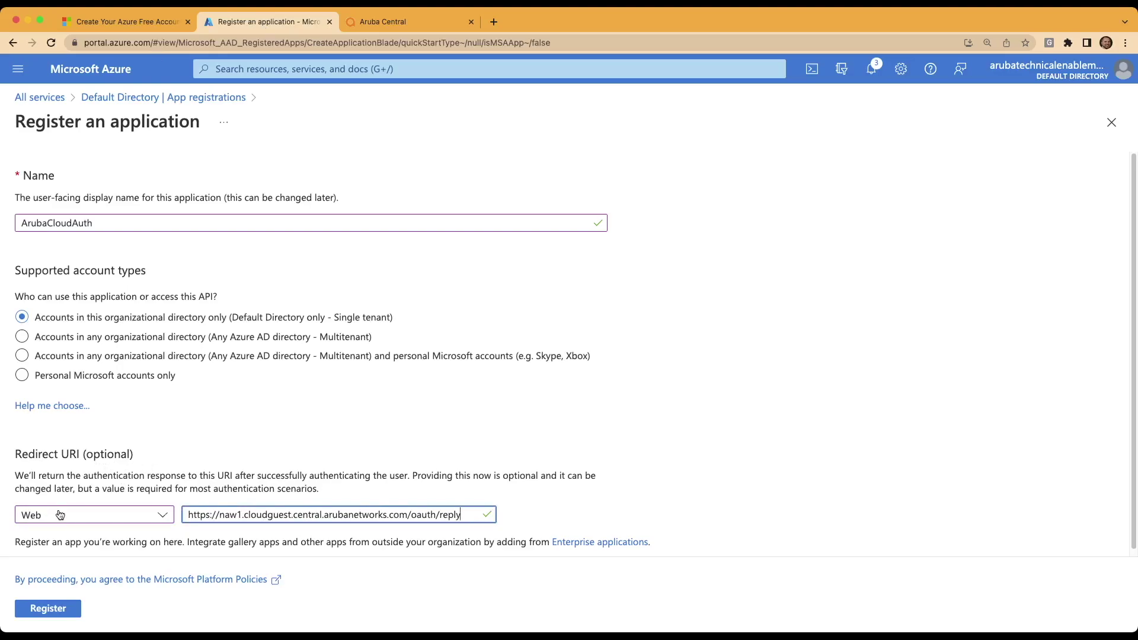
pyautogui.click(47, 609)
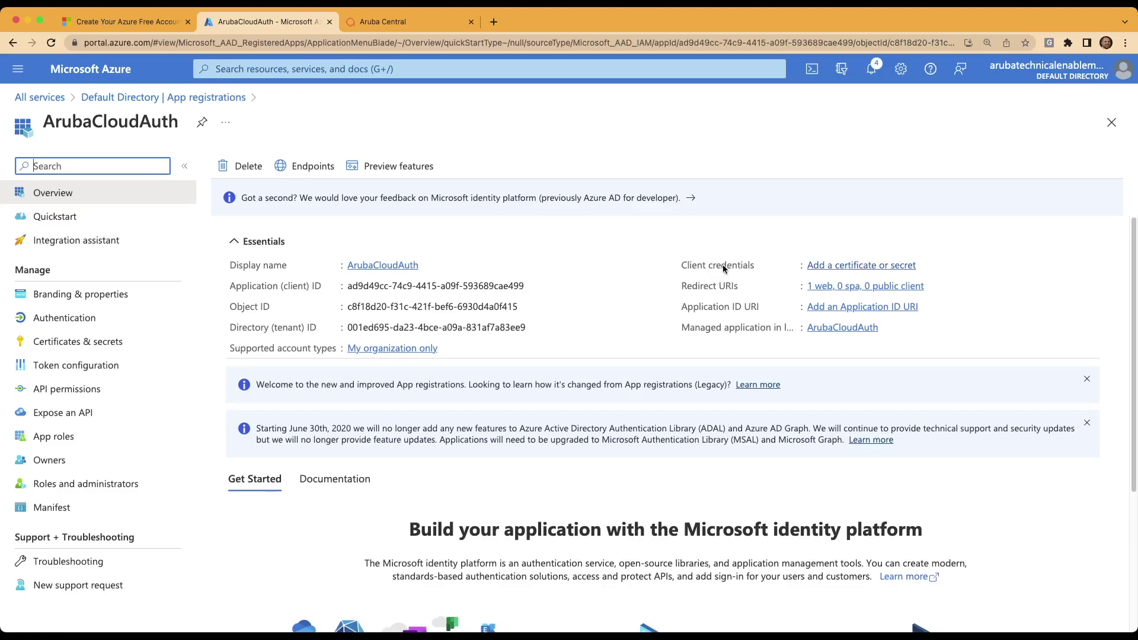
# Add a client secret described as CloudAuth-Secret with a 365 days (12 months) expiry to ArubaCloudAuth and copy its Secret ID
pyautogui.click(848, 265)
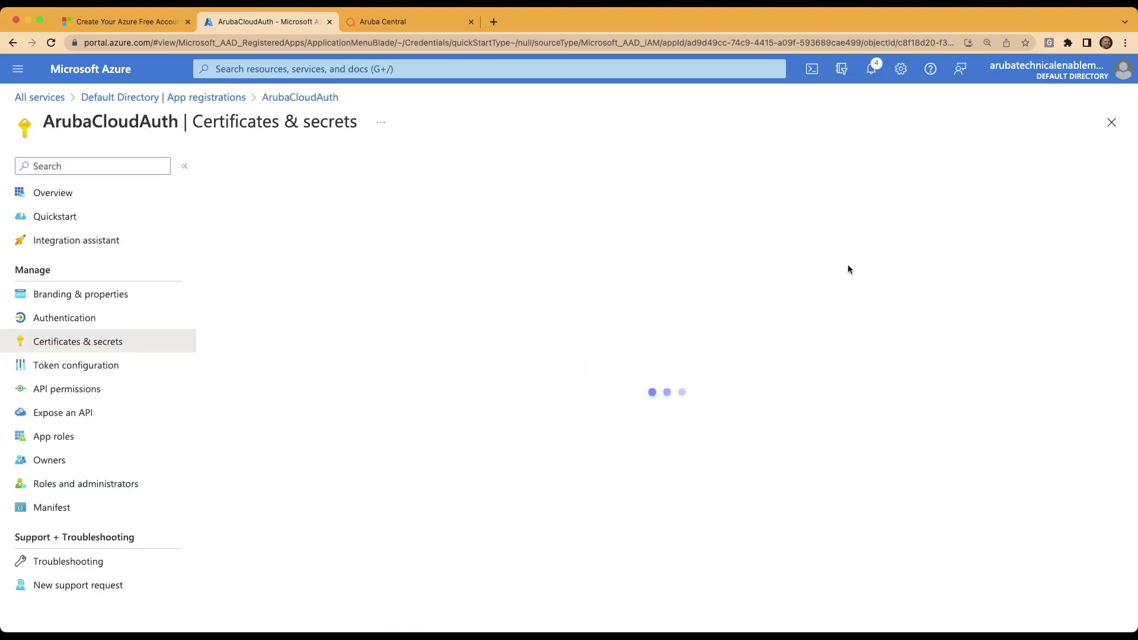
pyautogui.click(270, 389)
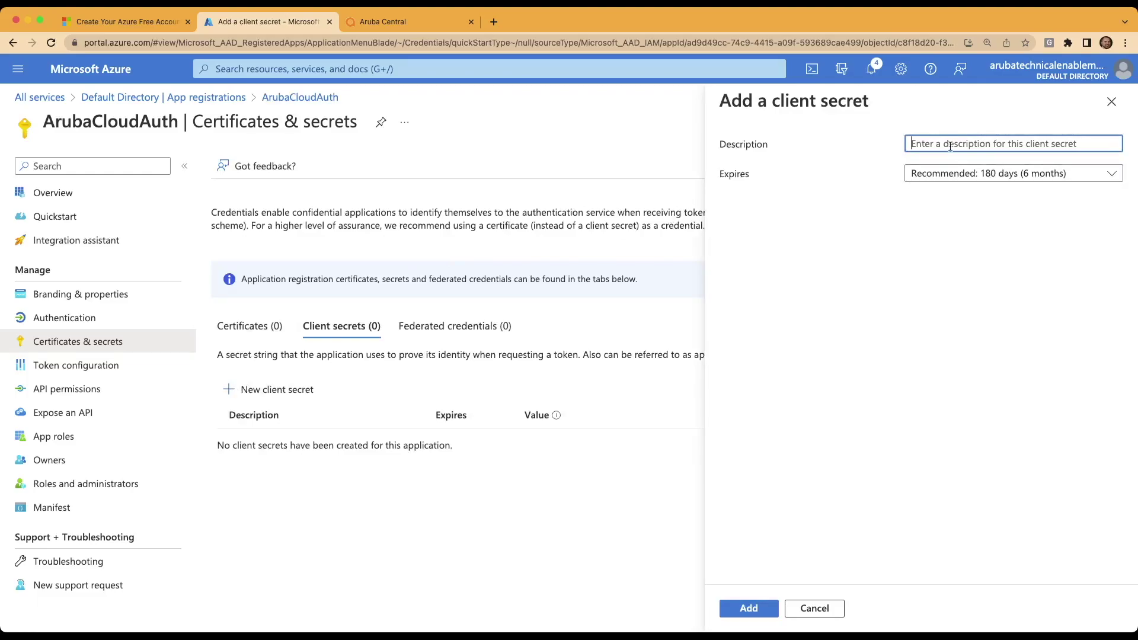
pyautogui.write('CloudA')
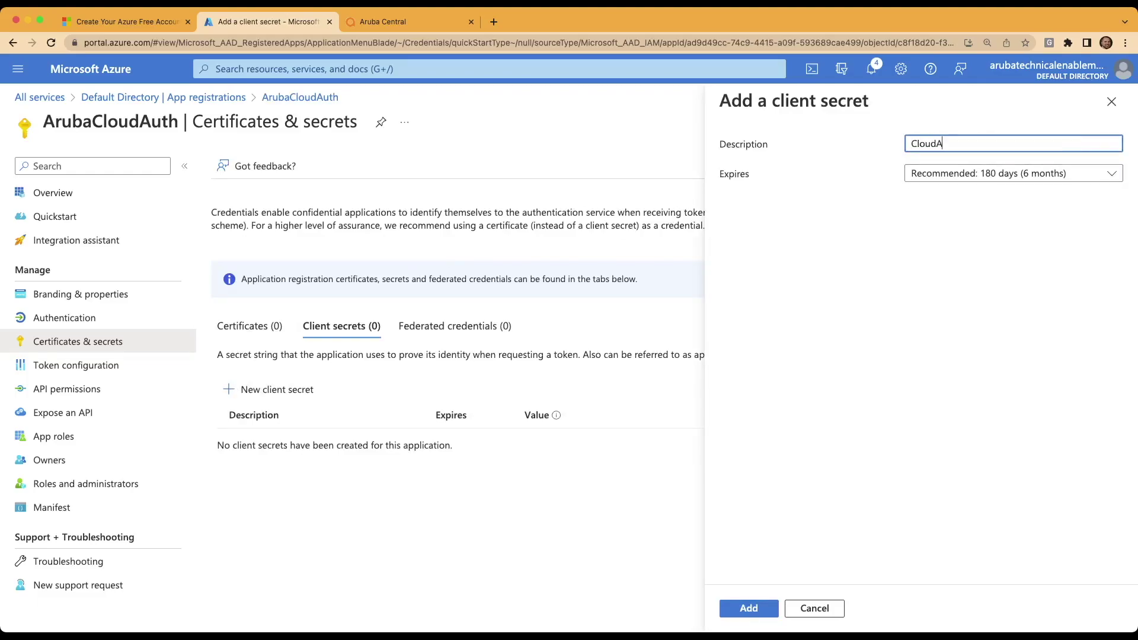
pyautogui.write('uth-Secret')
pyautogui.click(996, 178)
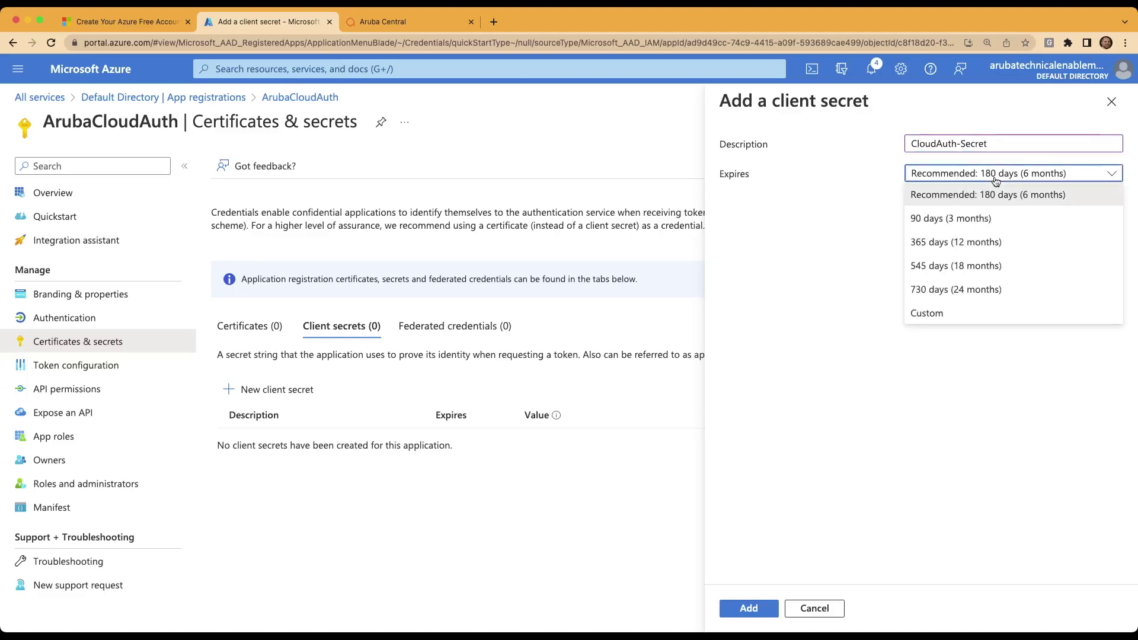
pyautogui.click(1008, 241)
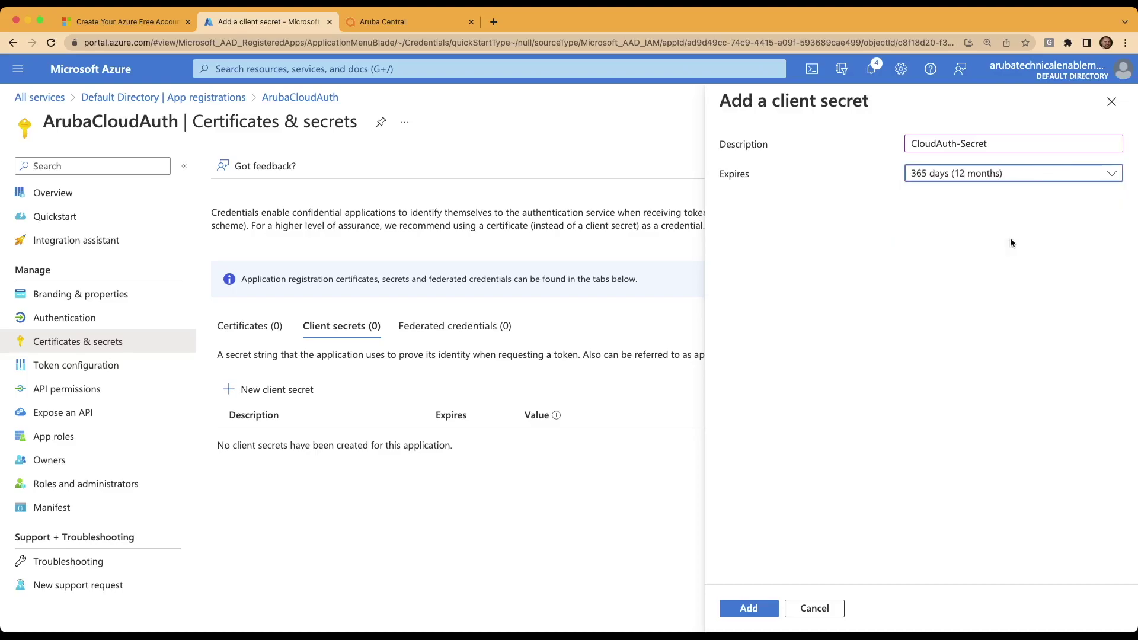
pyautogui.click(951, 179)
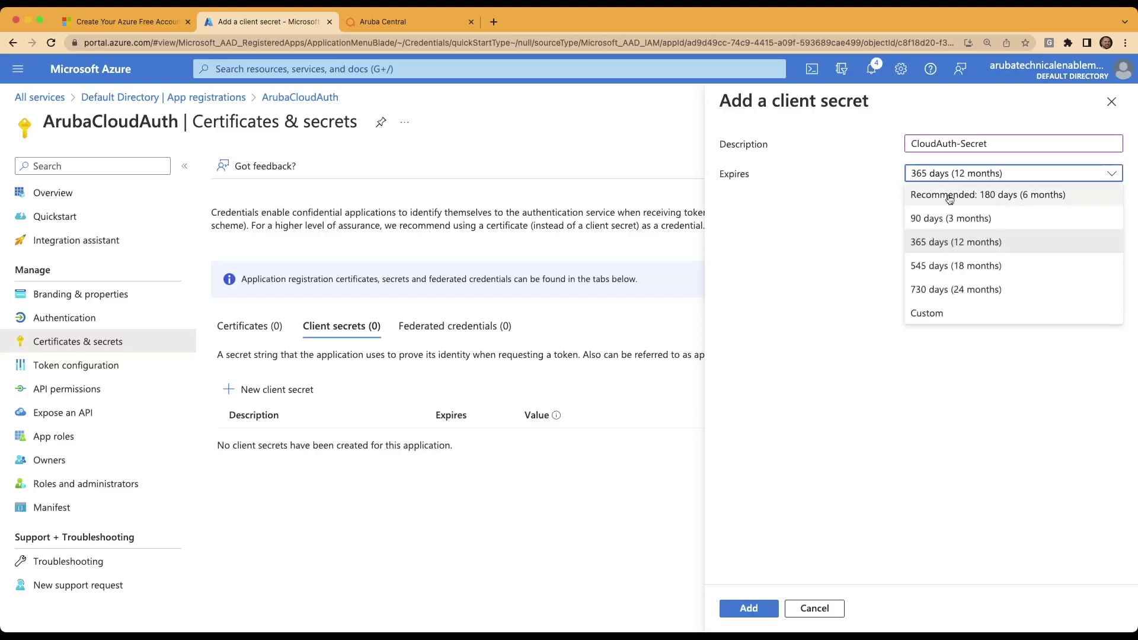
pyautogui.click(985, 243)
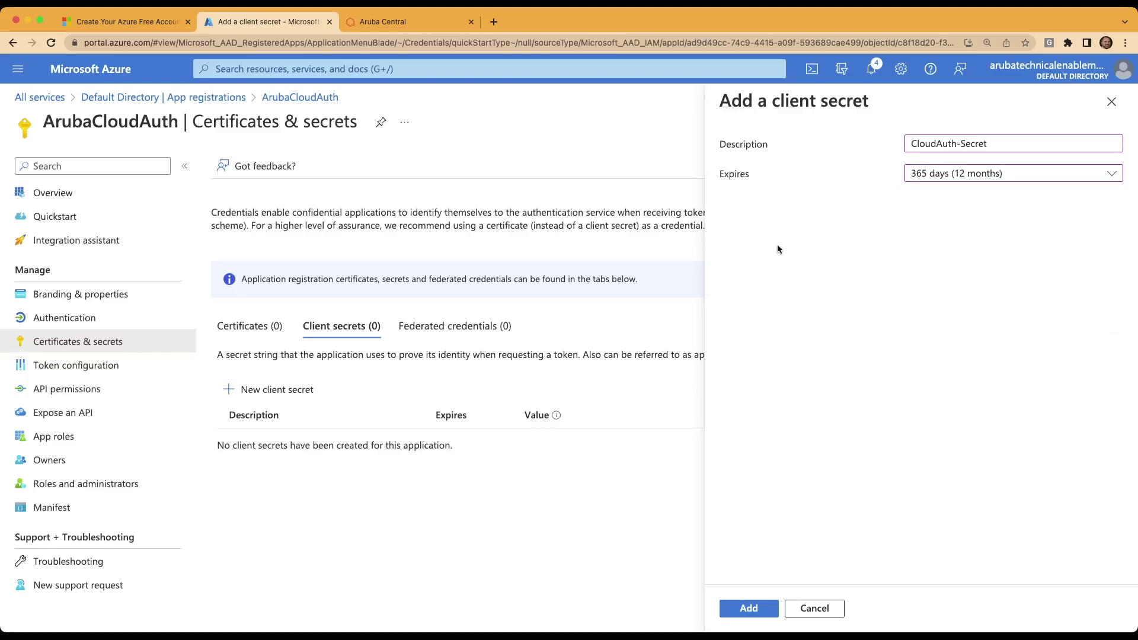
pyautogui.click(750, 609)
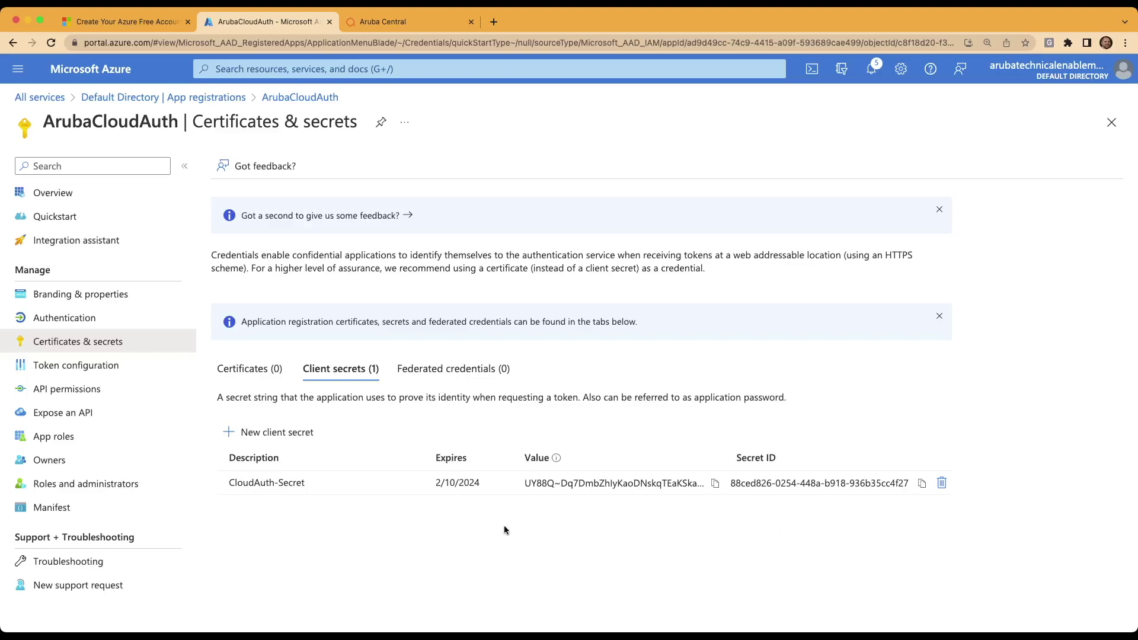
pyautogui.click(922, 483)
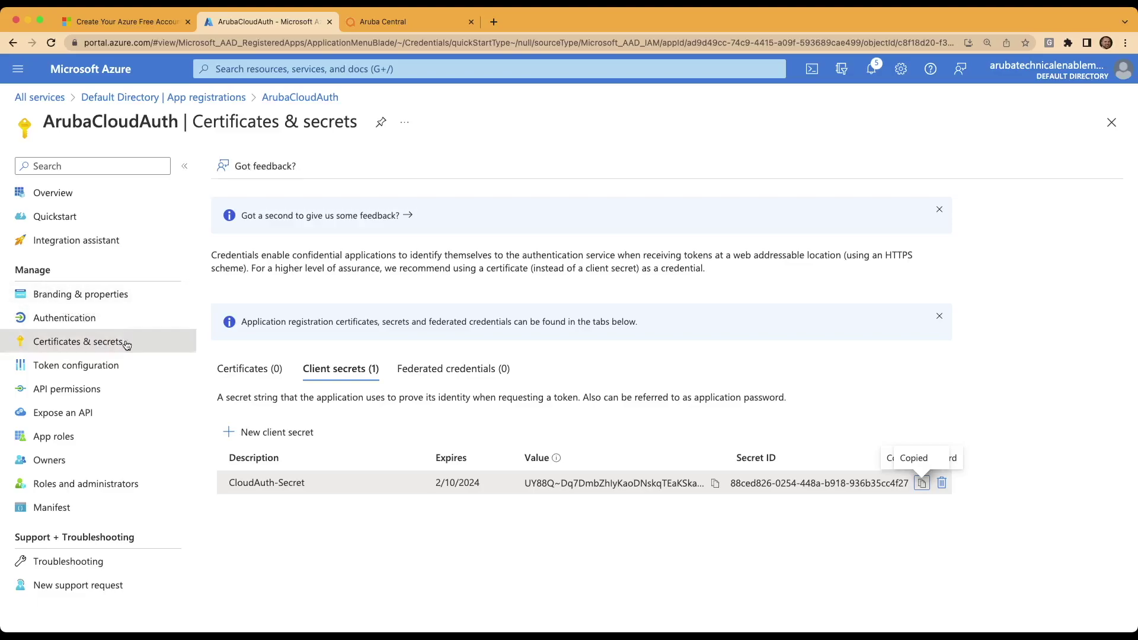
# Start an API permission request for Microsoft Graph application permissions on ArubaCloudAuth and select User.Read.All
pyautogui.click(57, 392)
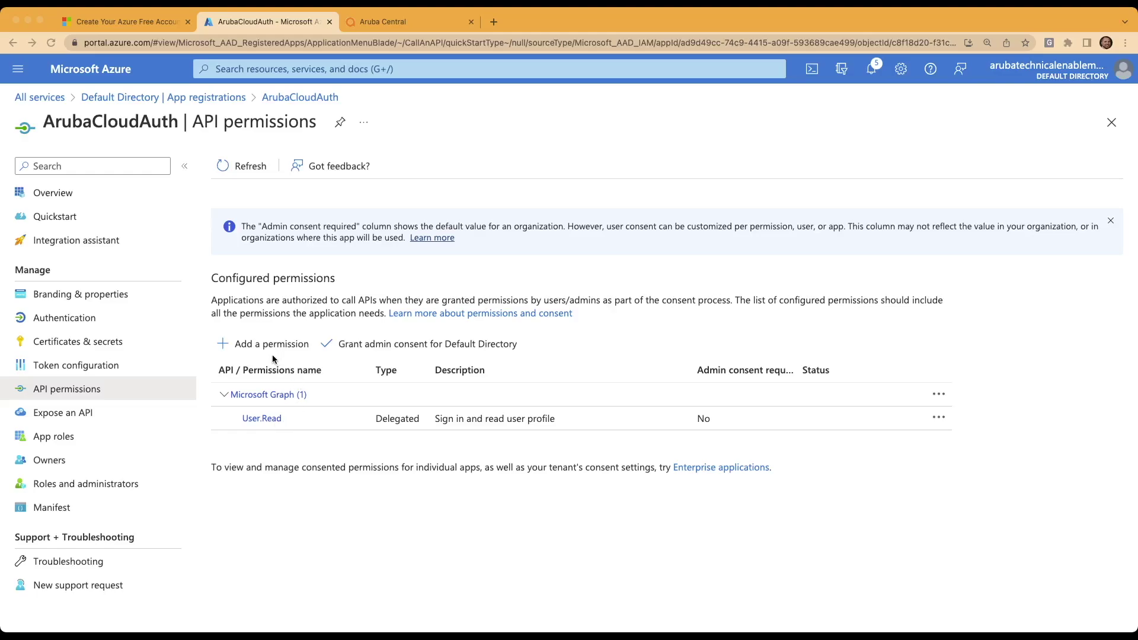
pyautogui.click(224, 346)
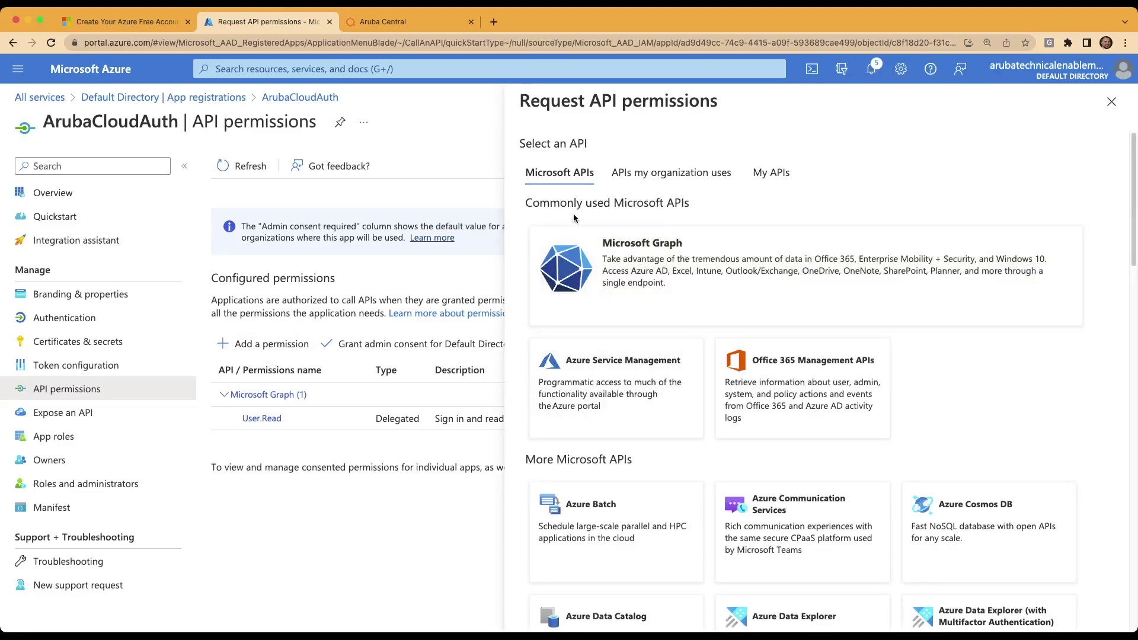
pyautogui.click(639, 266)
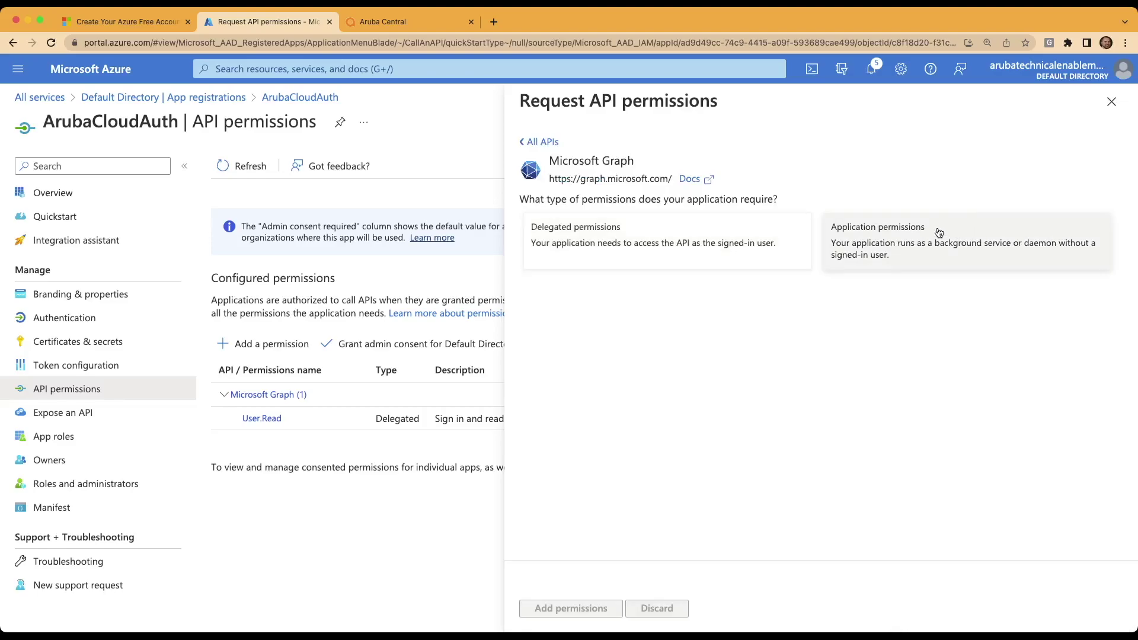
pyautogui.click(916, 246)
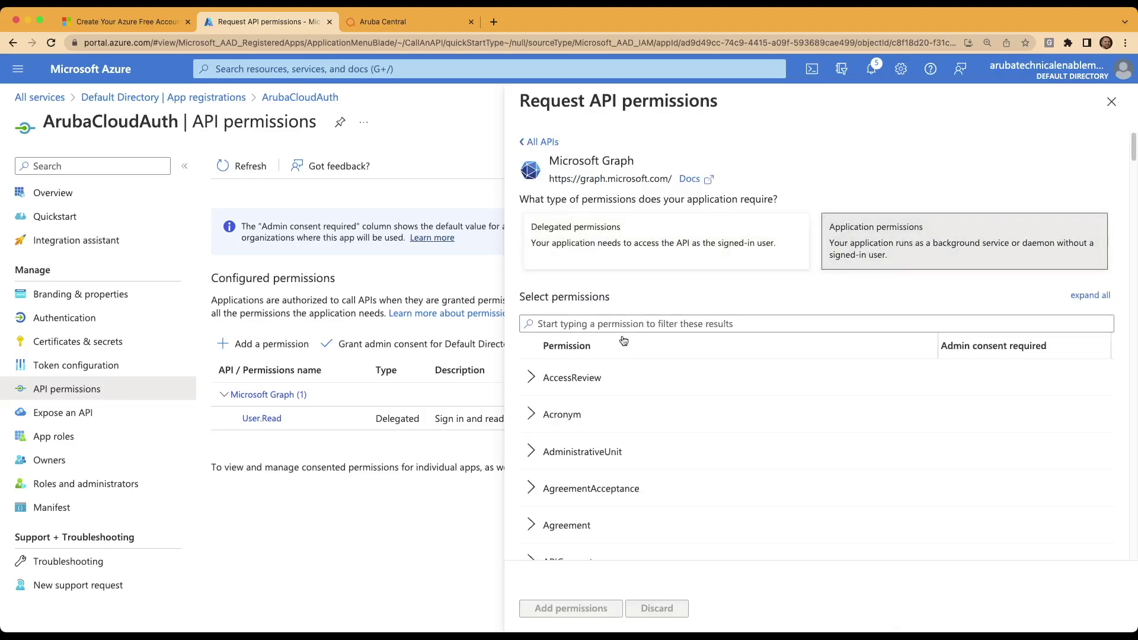
pyautogui.click(611, 325)
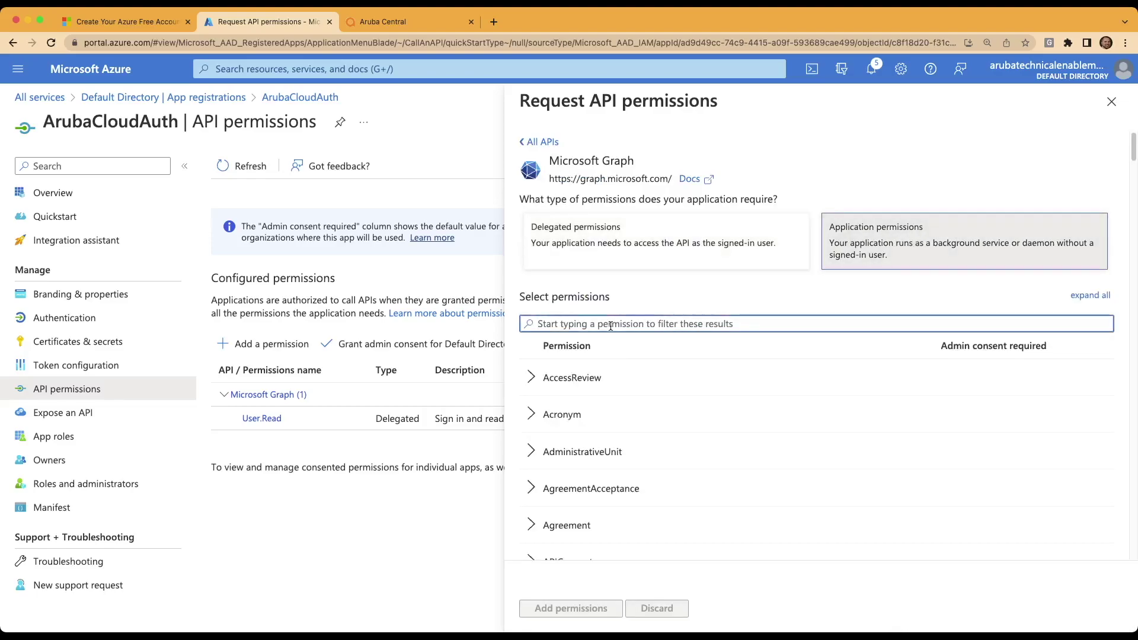
pyautogui.write('User.R')
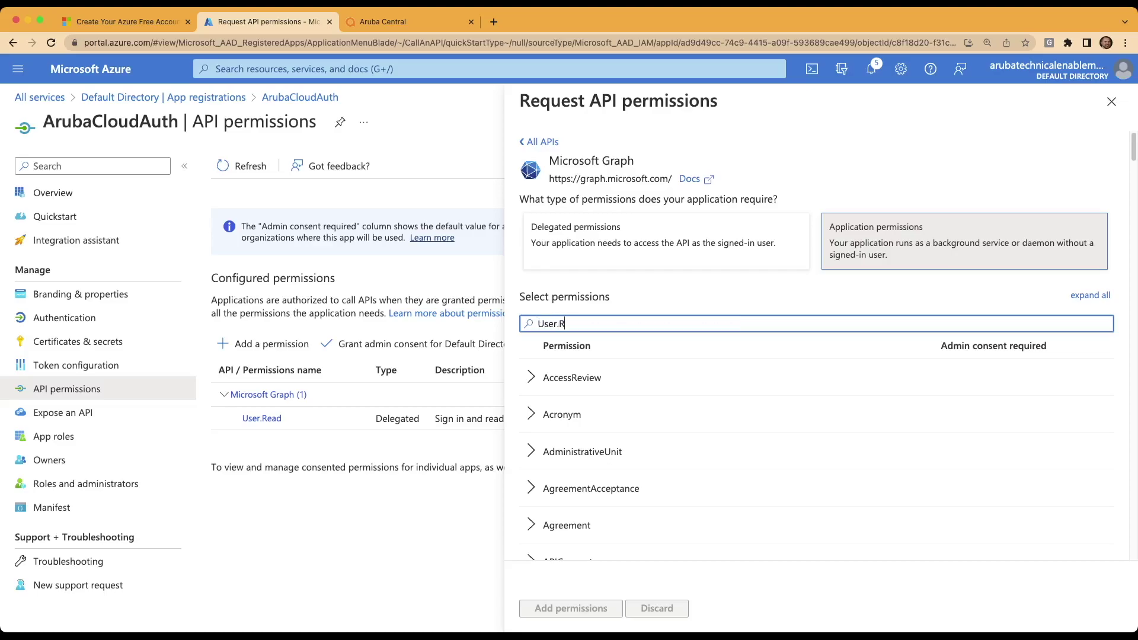
pyautogui.write('ead.All')
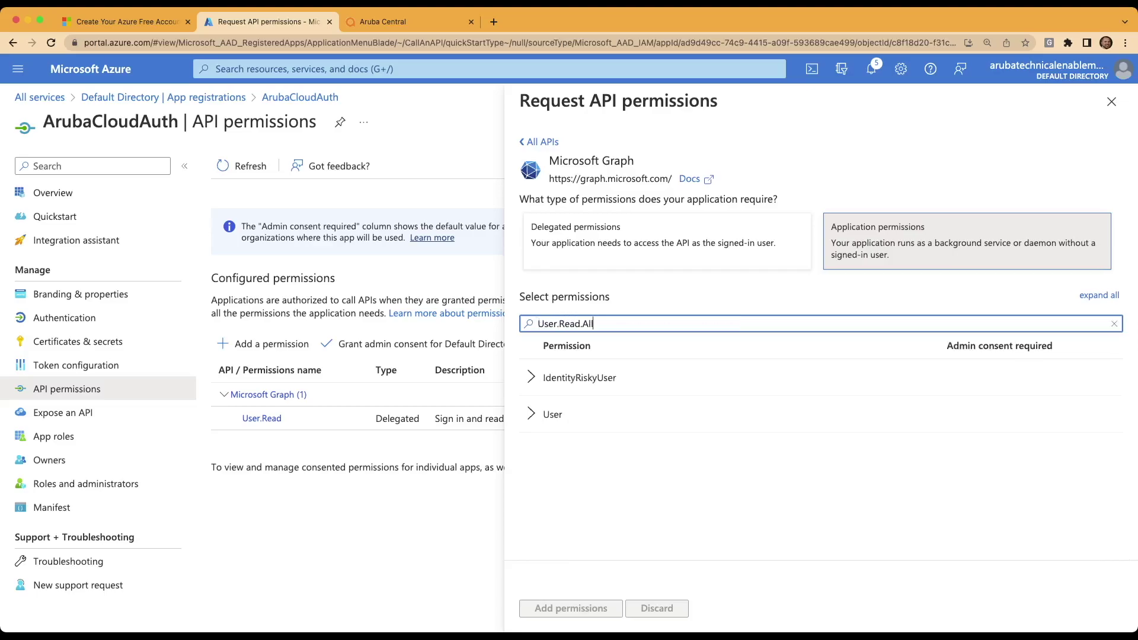
pyautogui.click(532, 415)
pyautogui.click(531, 451)
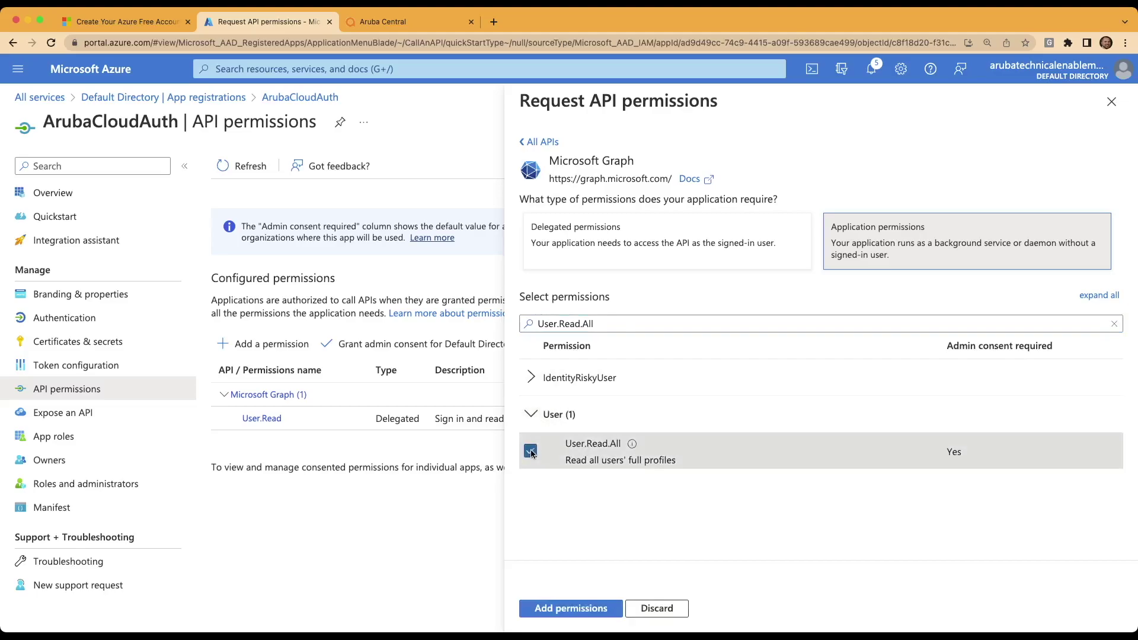
# Filter the Microsoft Graph permissions for Directory.rea and select Directory.Read.All
pyautogui.moveTo(600, 323); pyautogui.dragTo(451, 320)
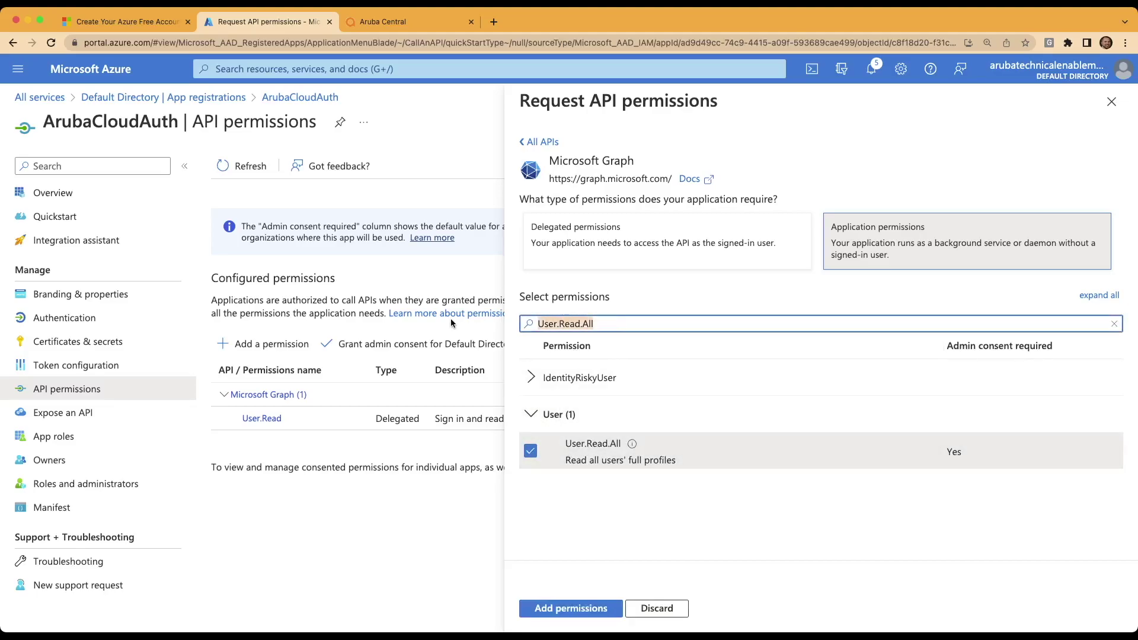
pyautogui.write('Director.y.rea')
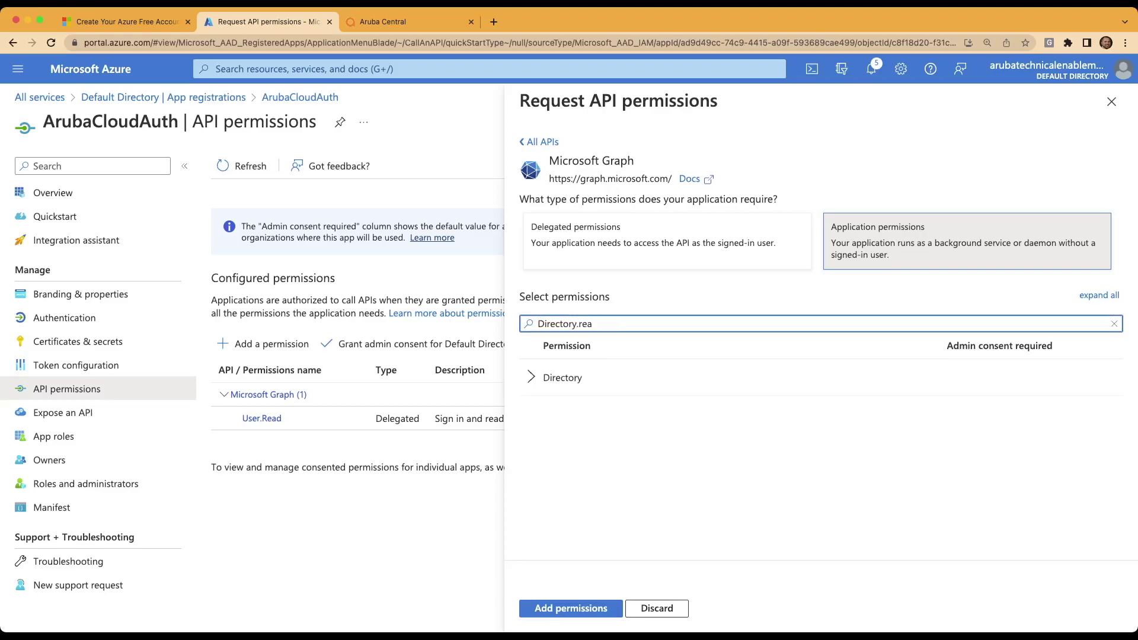
pyautogui.click(531, 377)
pyautogui.click(530, 415)
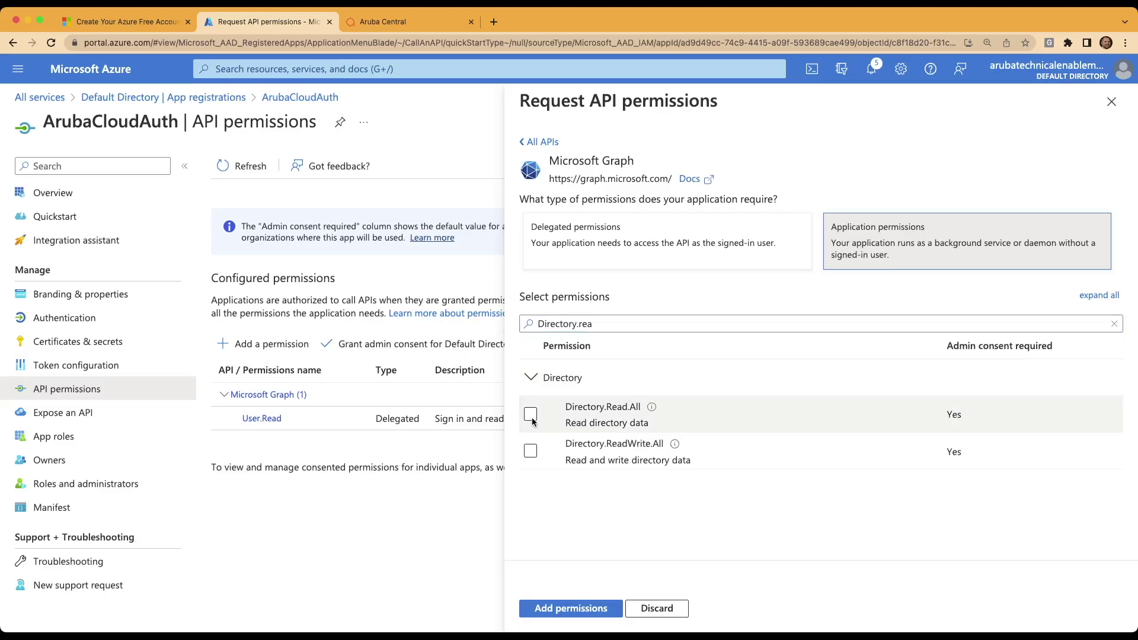
# Filter the permissions for Group.R, select Group.Read.All, and add all the selected permissions to the app
pyautogui.tripleClick(563, 324)
pyautogui.write('Gr')
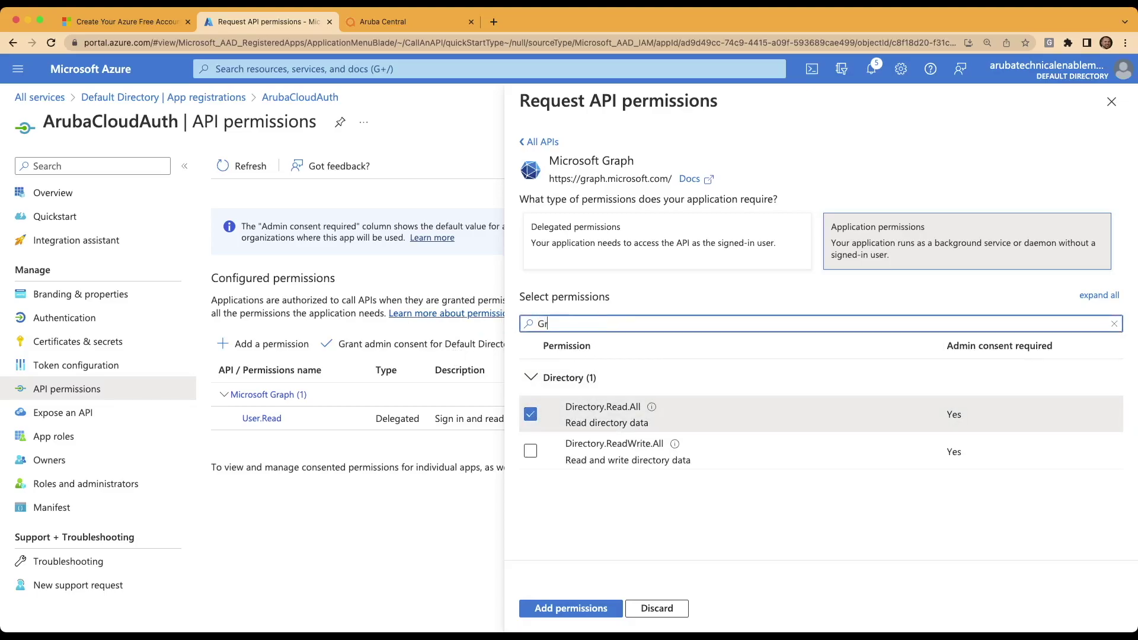
pyautogui.write('oup.R')
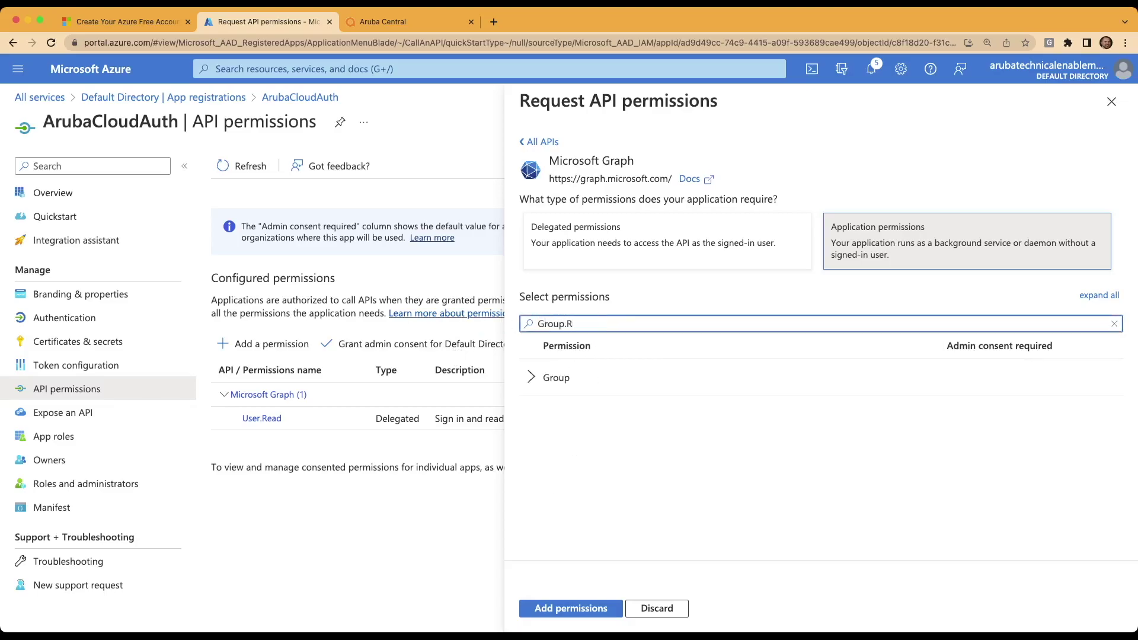
pyautogui.click(540, 381)
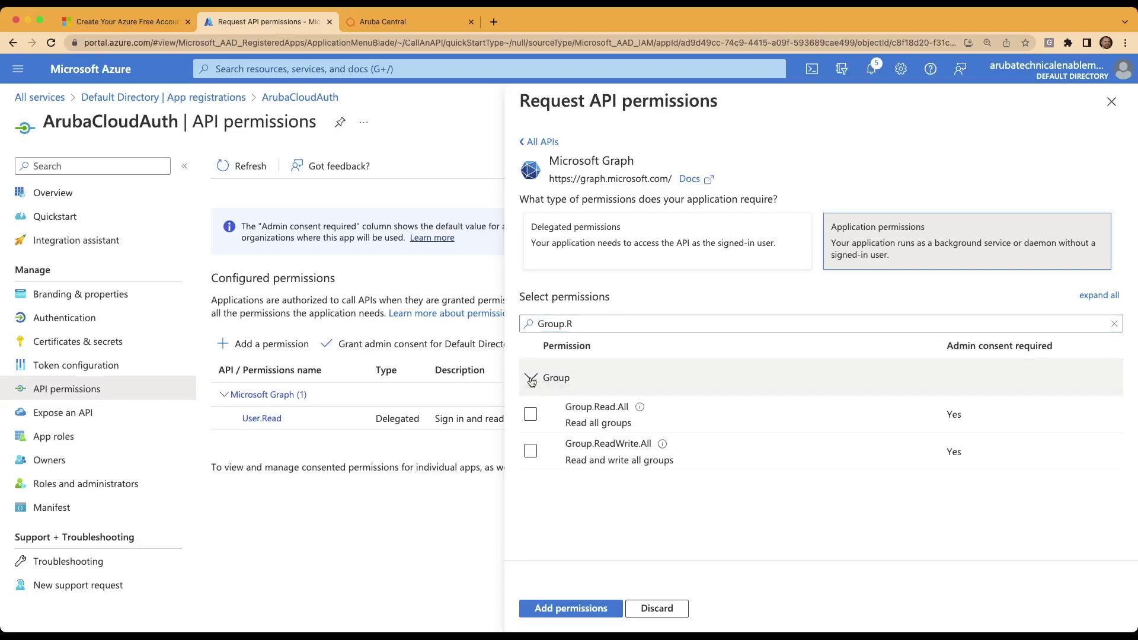
pyautogui.click(533, 416)
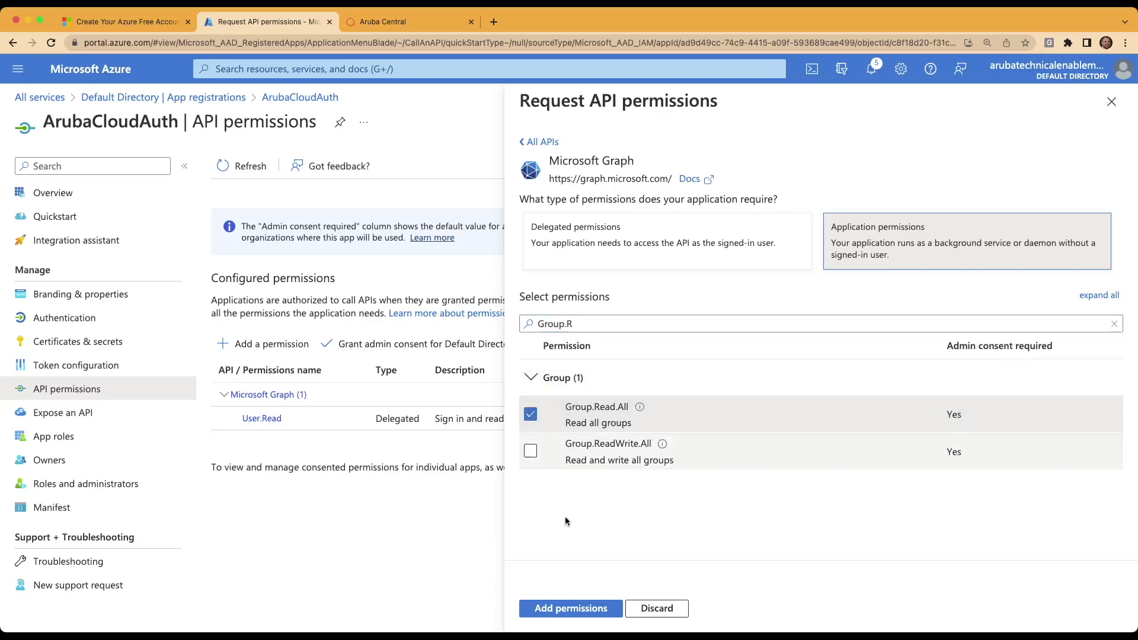
pyautogui.click(572, 611)
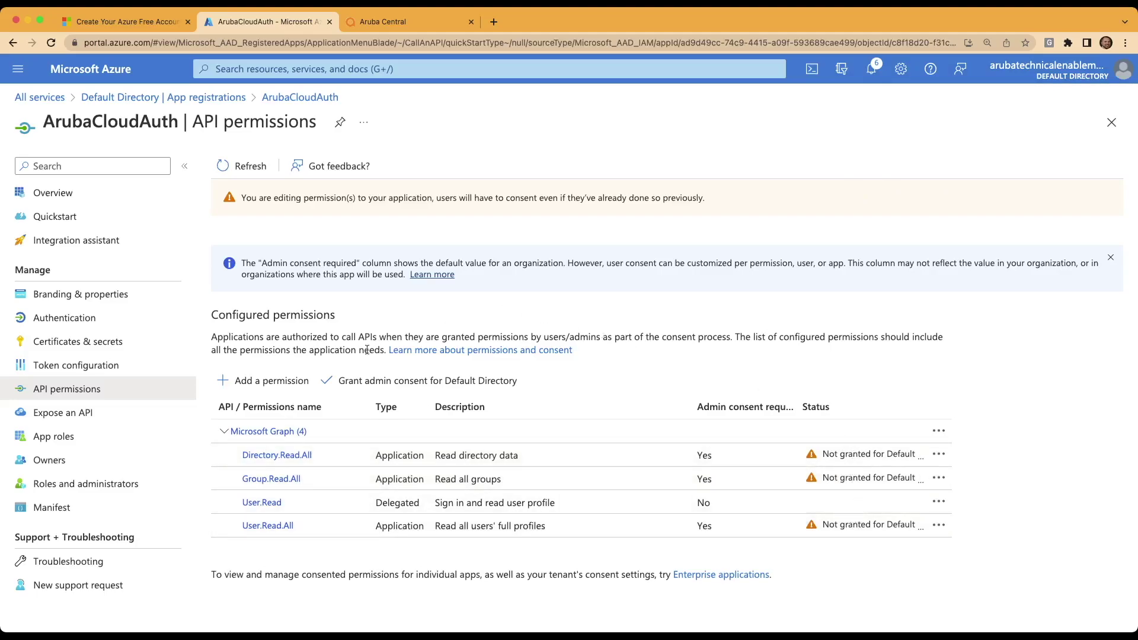
# Grant admin consent for Default Directory to the configured permissions and return to the ArubaCloudAuth overview
pyautogui.click(466, 384)
pyautogui.click(254, 262)
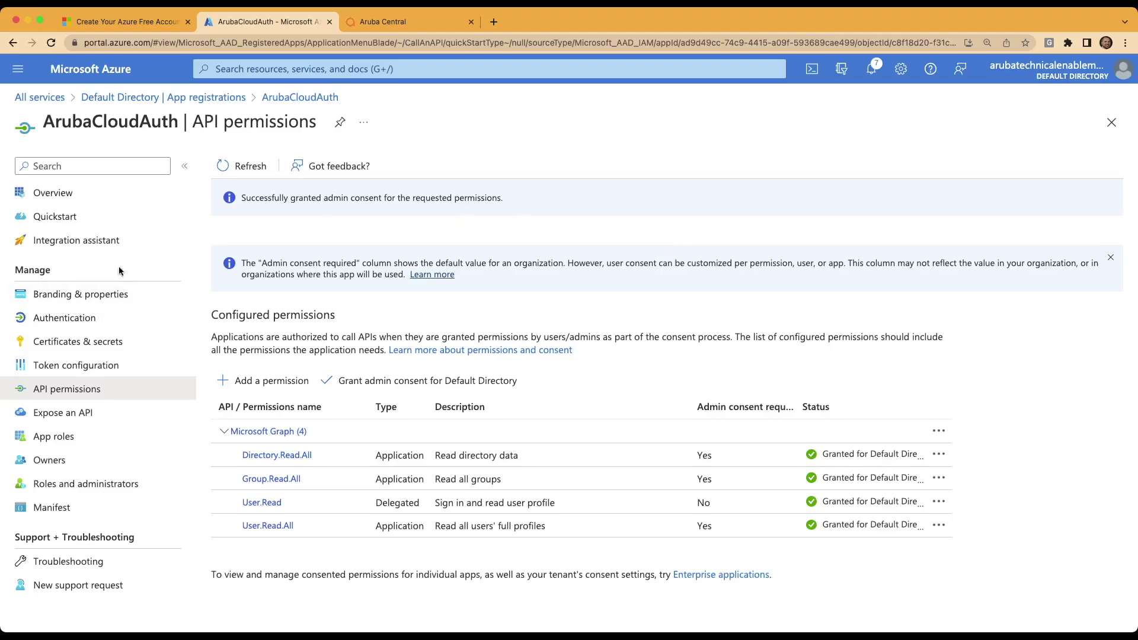
pyautogui.click(300, 97)
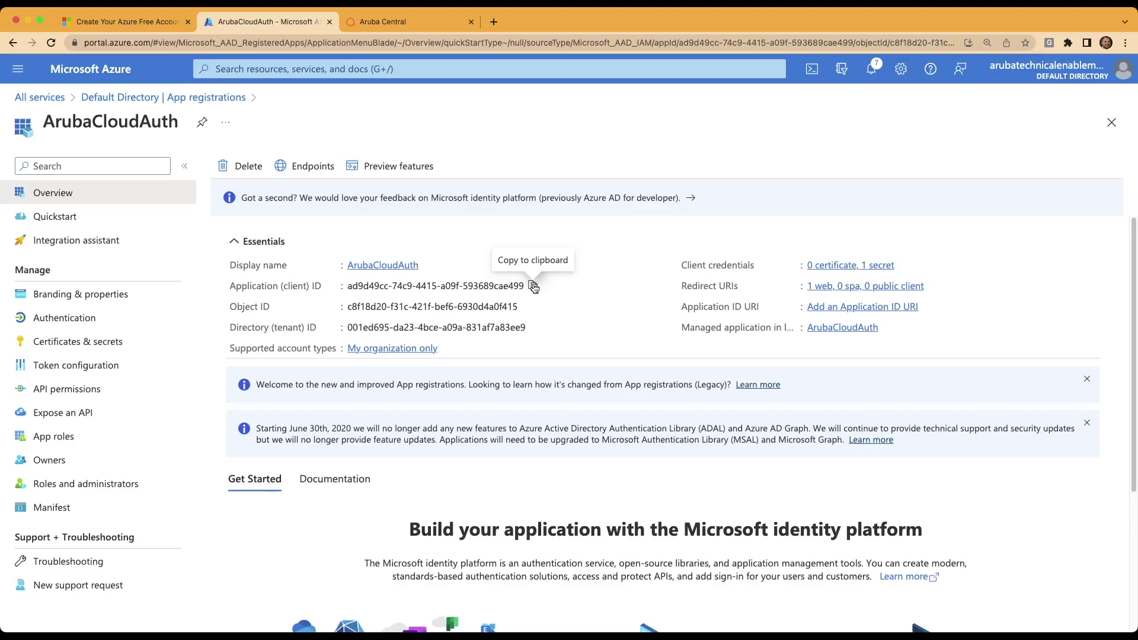
# Copy ArubaCloudAuth's application (client) ID and directory (tenant) ID into the matching Microsoft Azure AD identity provider fields in Aruba Central
pyautogui.click(533, 286)
pyautogui.click(535, 327)
pyautogui.click(383, 21)
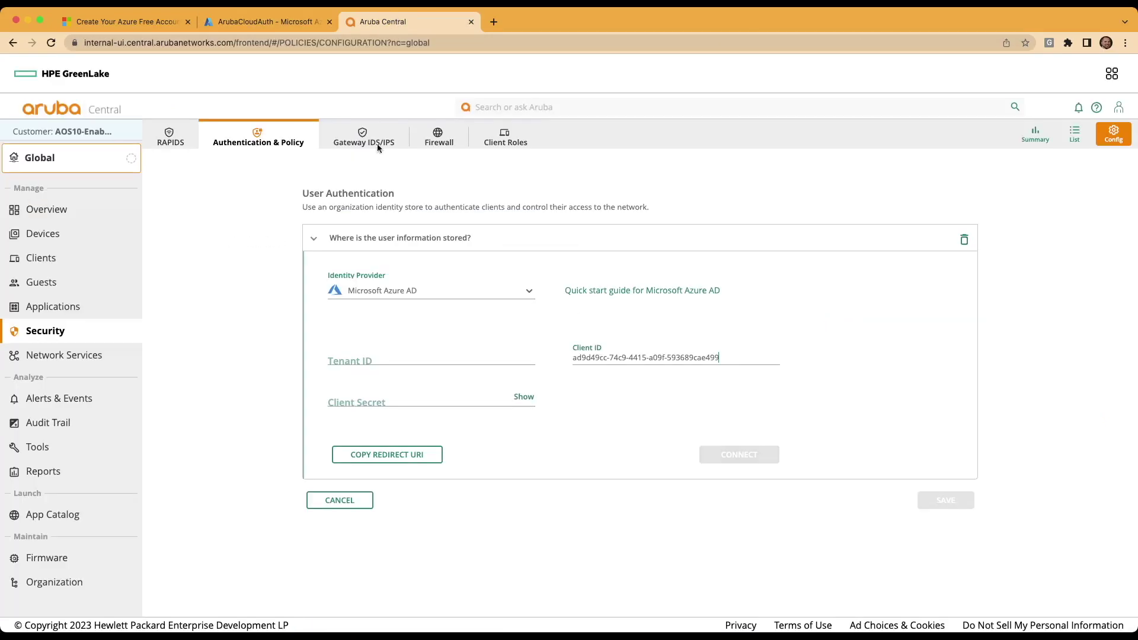
pyautogui.click(364, 354)
pyautogui.press('super+v')
# Paste the client secret into the identity provider settings and connect Microsoft Azure AD
pyautogui.press('Tab')
pyautogui.press('super+v')
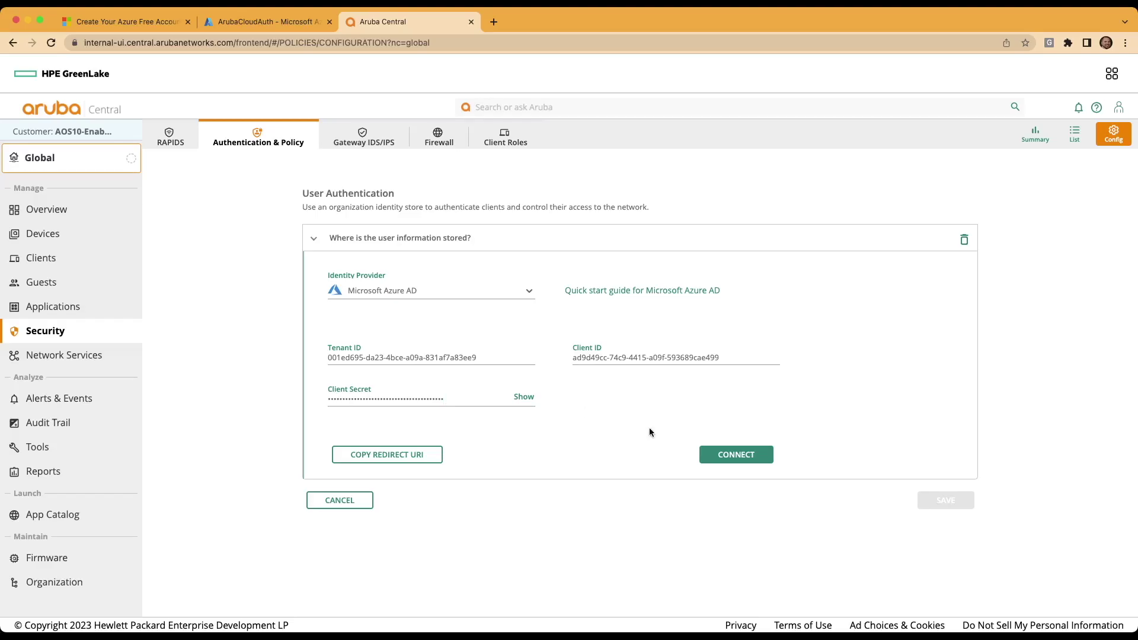
pyautogui.click(724, 461)
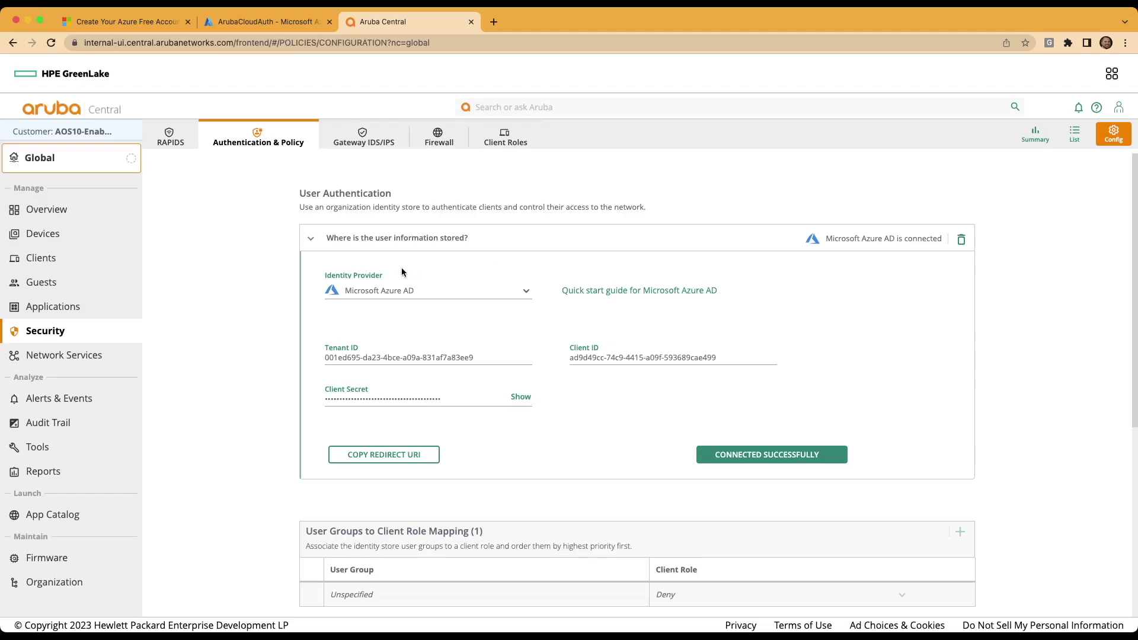
pyautogui.scroll(-5, 402, 272)
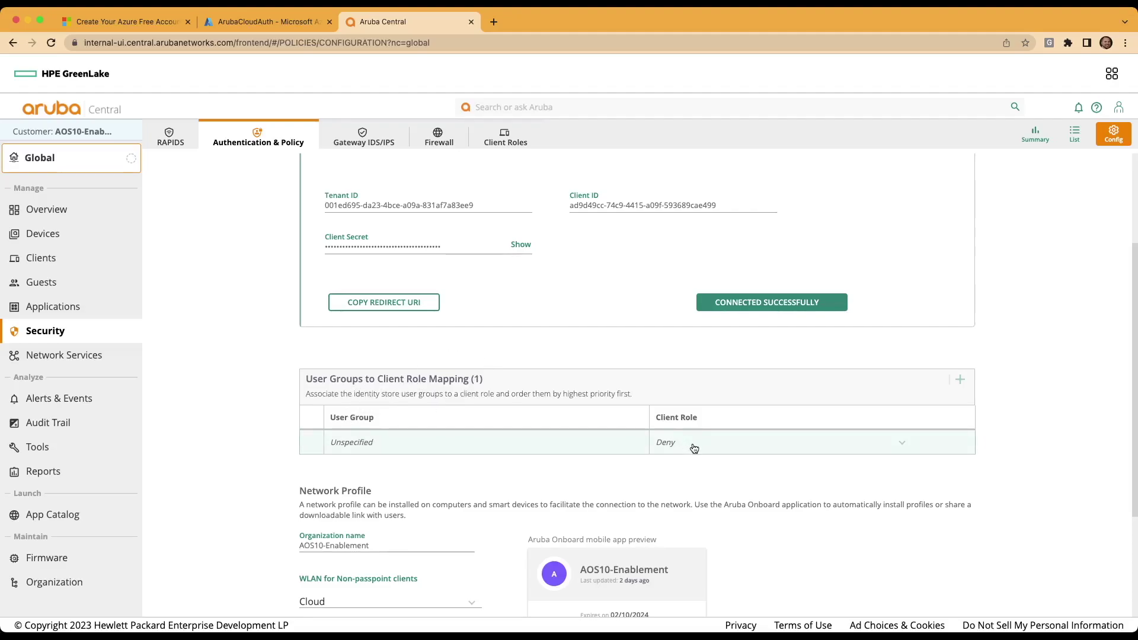
# Switch to the Azure portal, create a Security group named Admin in Default Directory, and refresh the group list
pyautogui.click(251, 23)
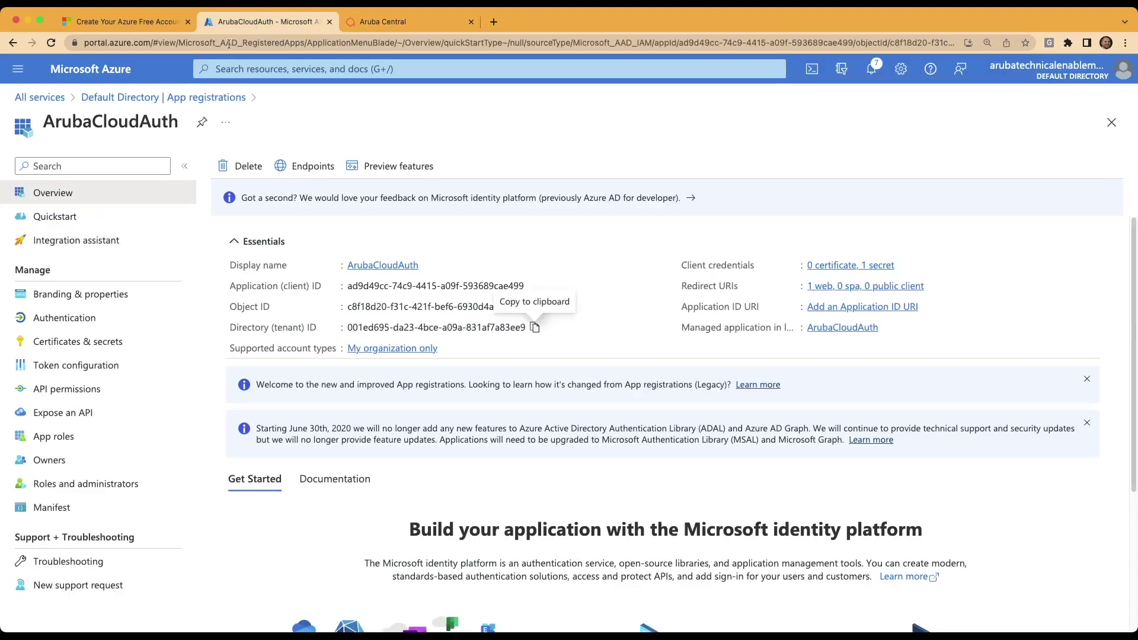
pyautogui.click(133, 99)
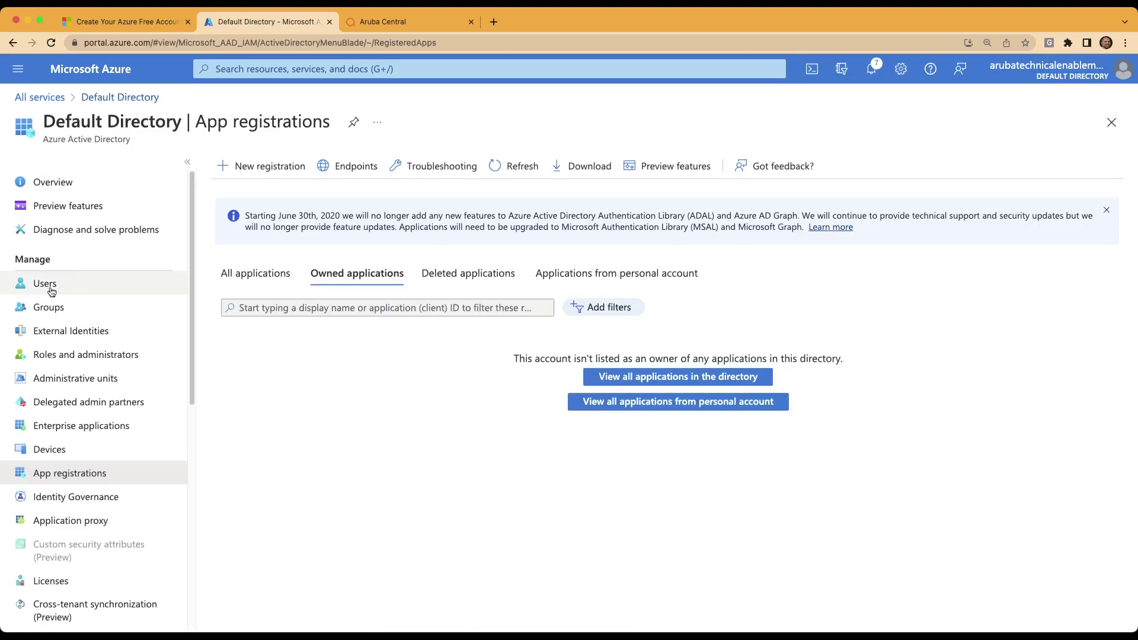
pyautogui.click(38, 311)
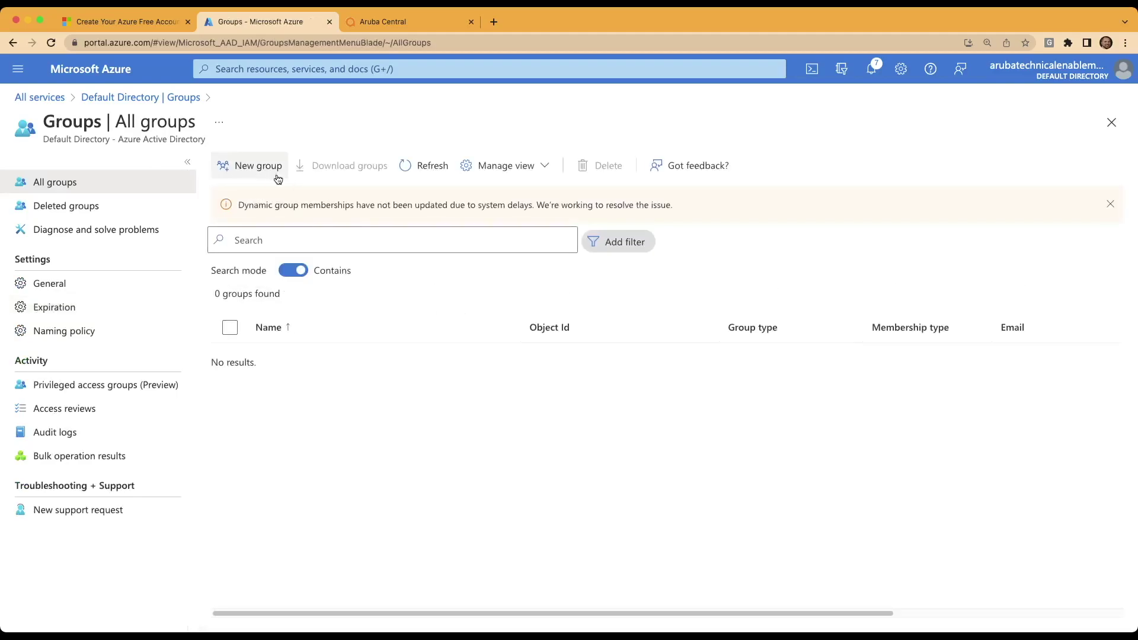
pyautogui.click(263, 168)
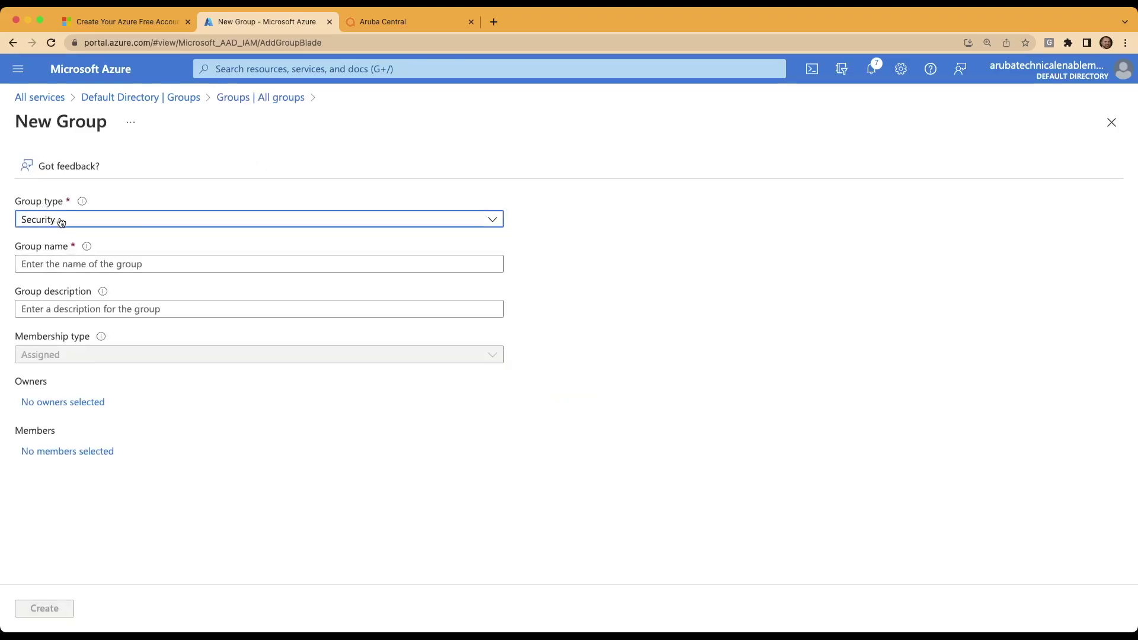
pyautogui.click(61, 263)
pyautogui.write('Admin')
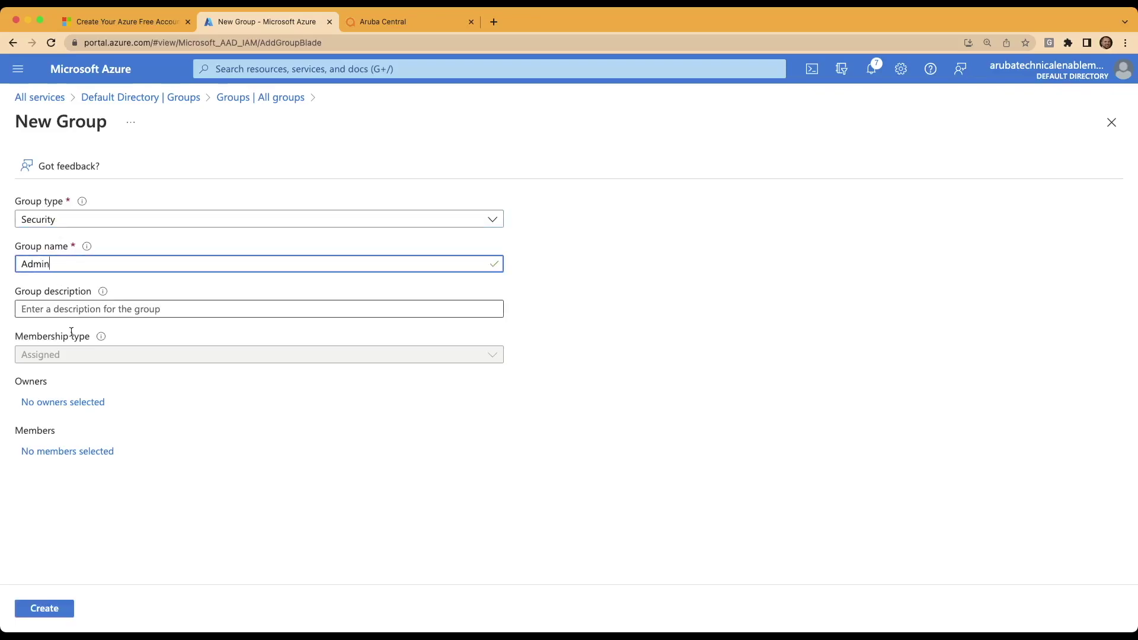
pyautogui.click(56, 615)
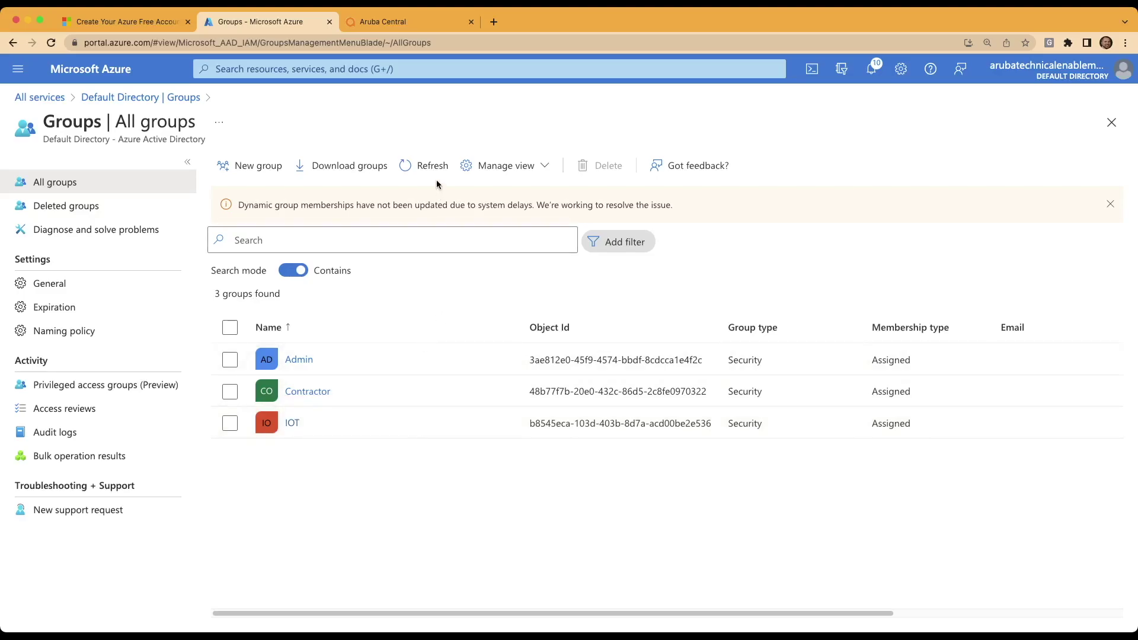
pyautogui.click(421, 167)
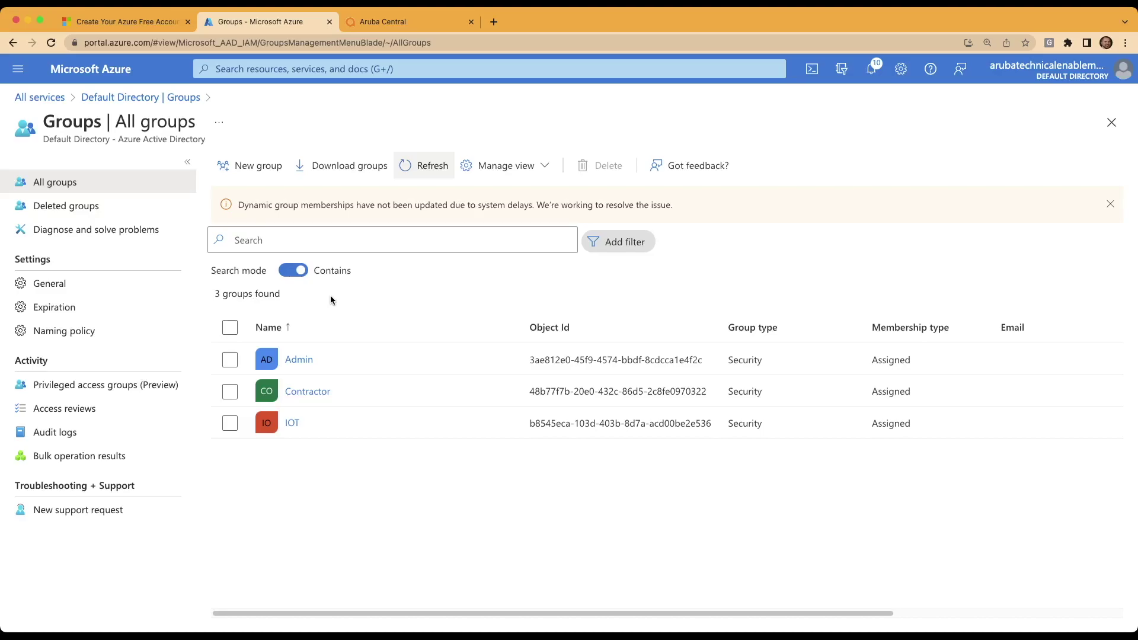
# Start a new internal user in Default Directory with the user name admin and the name Admin
pyautogui.click(144, 98)
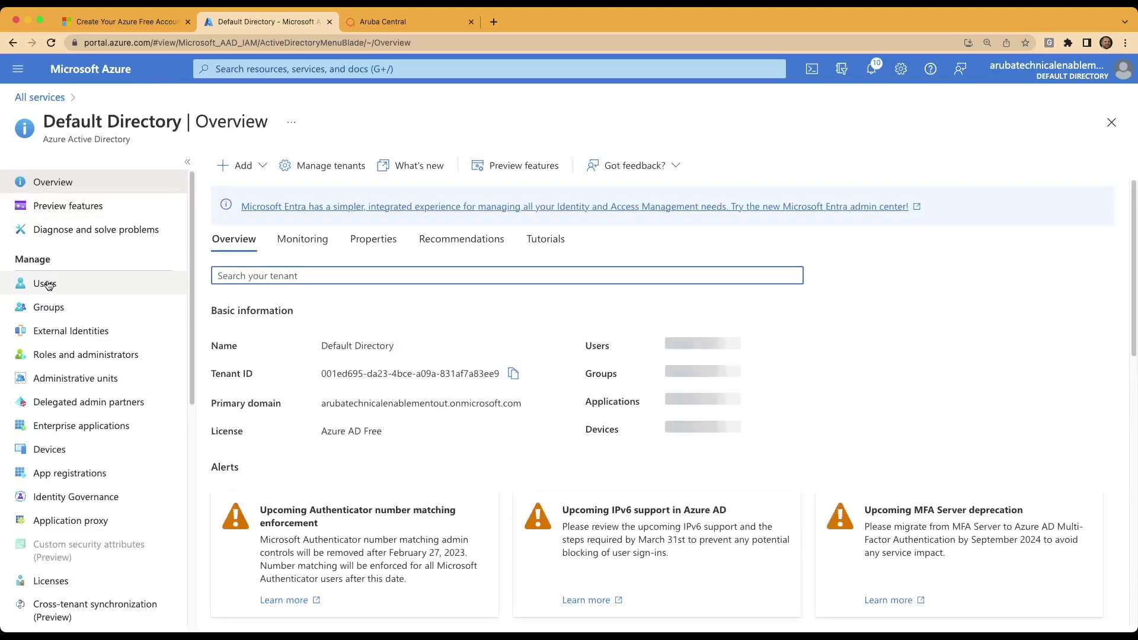
pyautogui.click(48, 284)
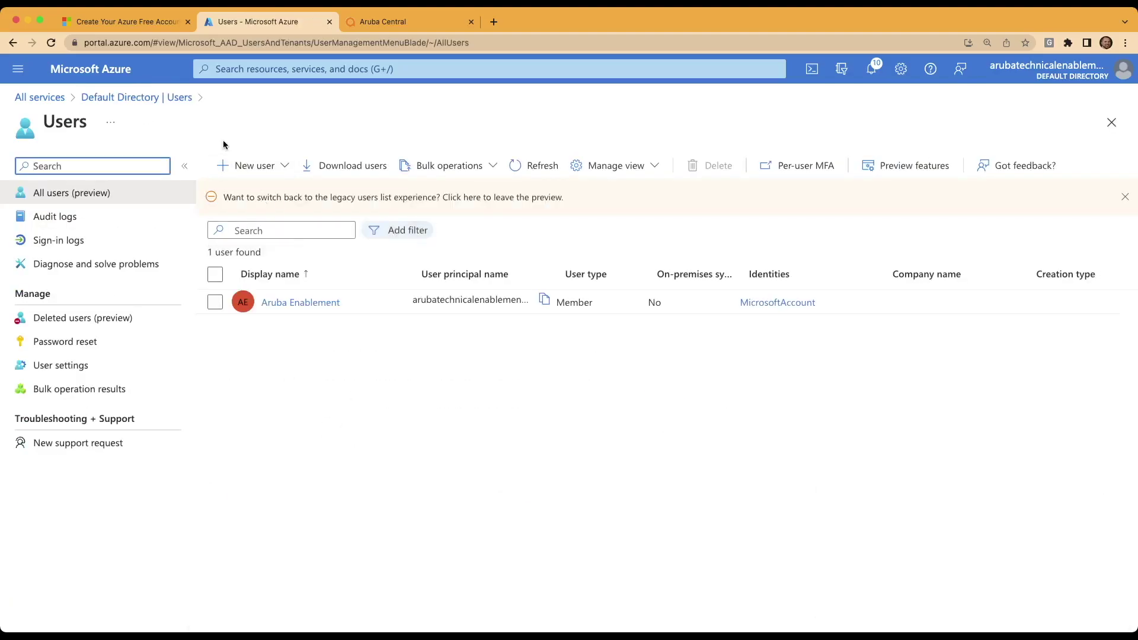
pyautogui.click(234, 166)
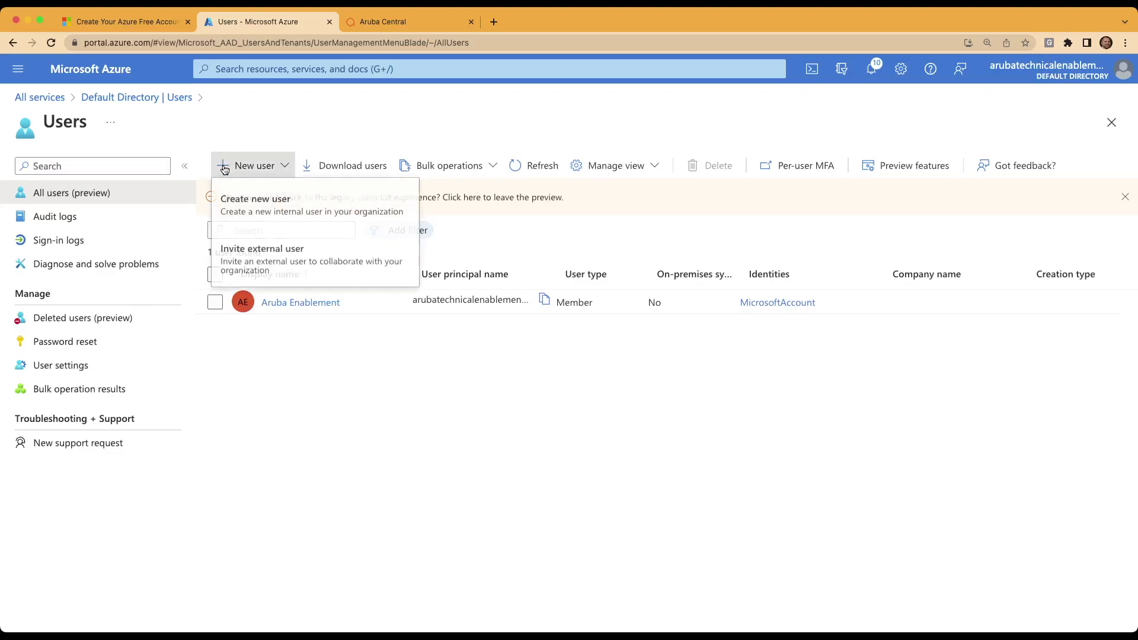
pyautogui.click(248, 215)
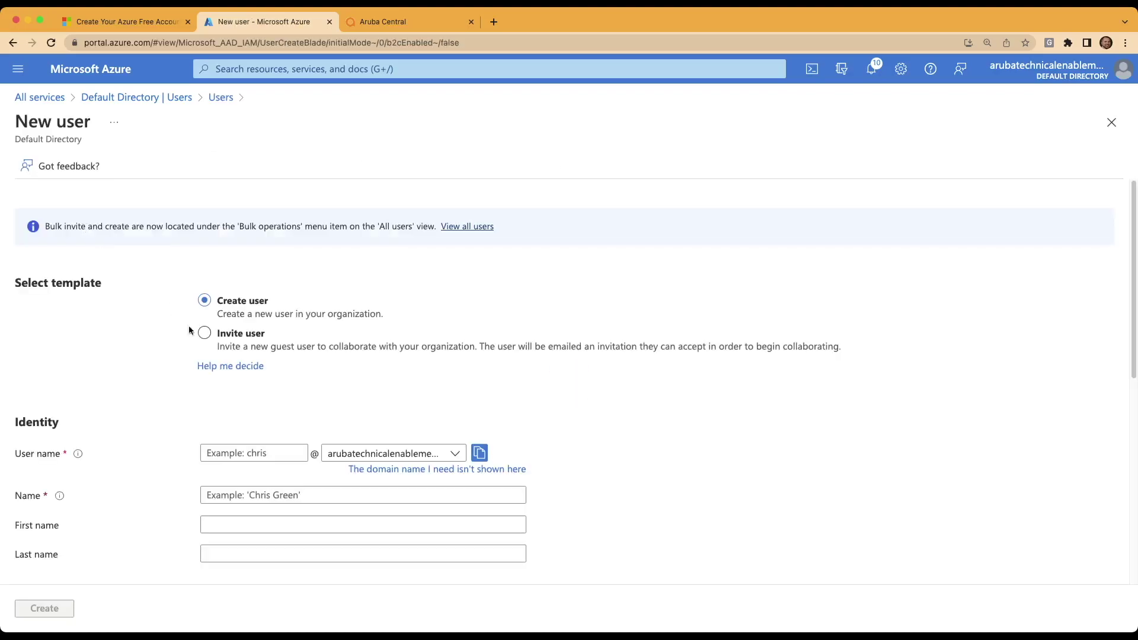
pyautogui.click(243, 456)
pyautogui.write('admin')
pyautogui.click(250, 497)
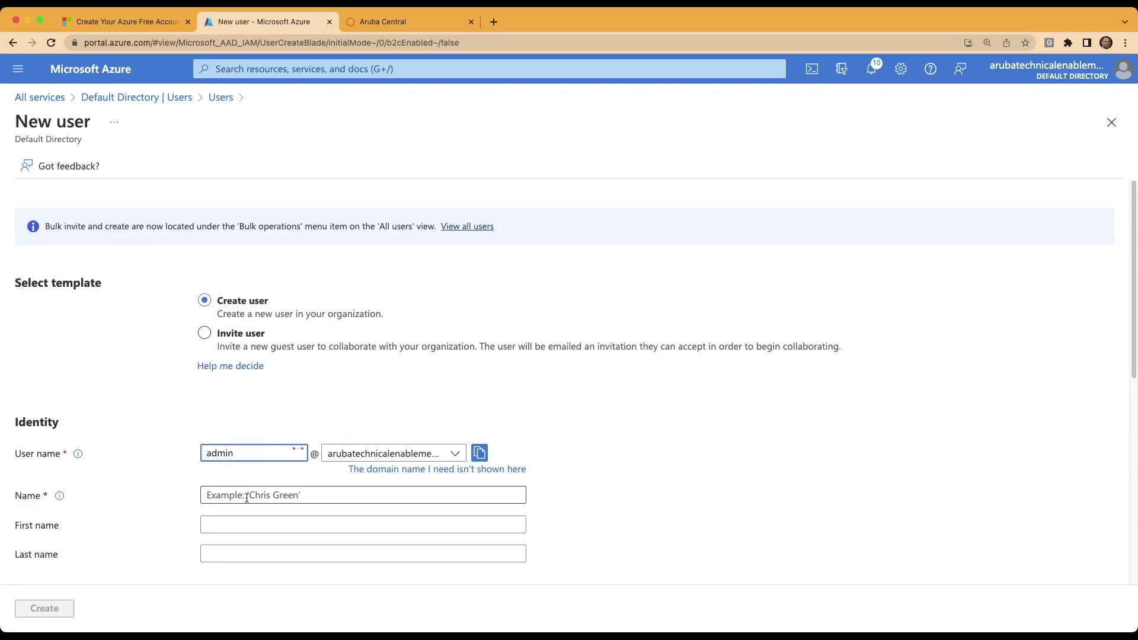
pyautogui.write('Admin')
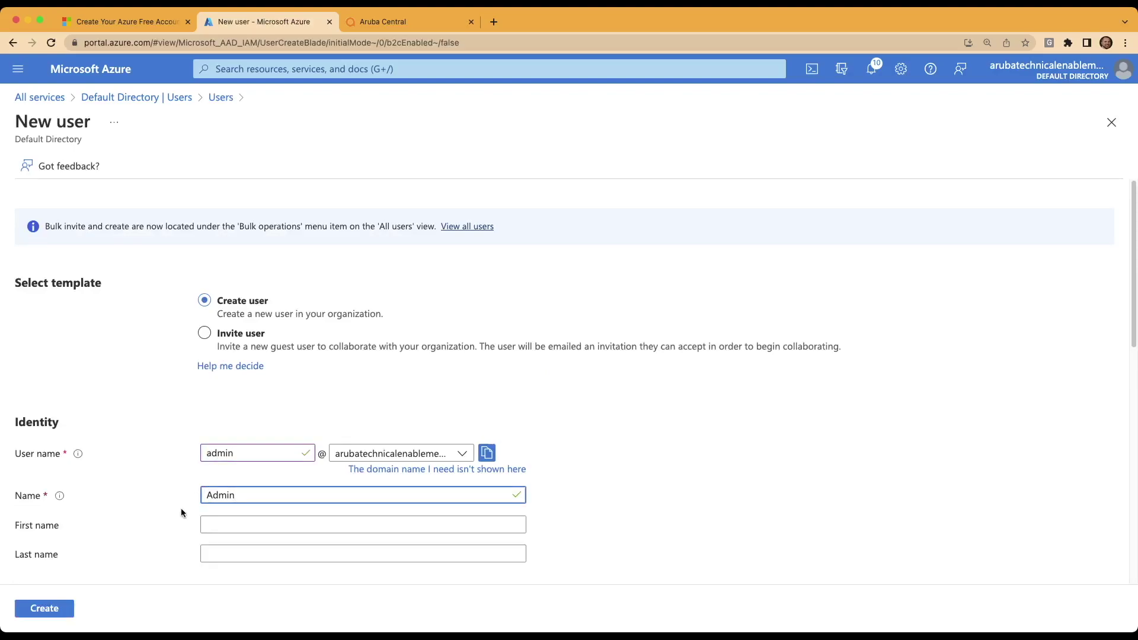
# Assign the new user to the Admin group, create the account, and refresh the user list
pyautogui.scroll(-5, 180, 507)
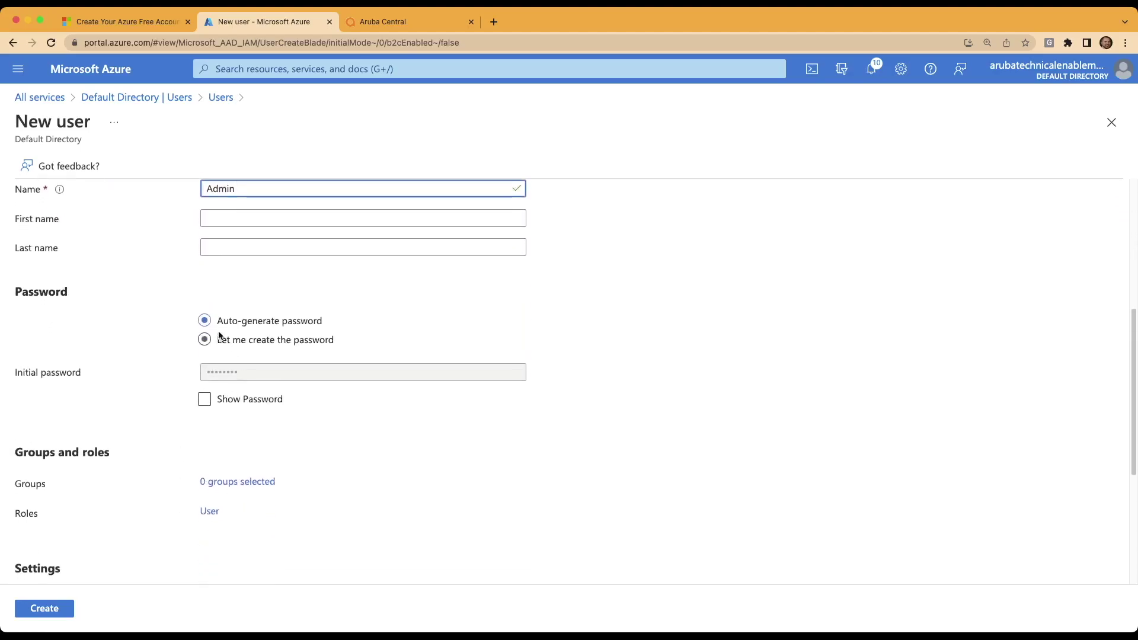
pyautogui.scroll(-2, 94, 535)
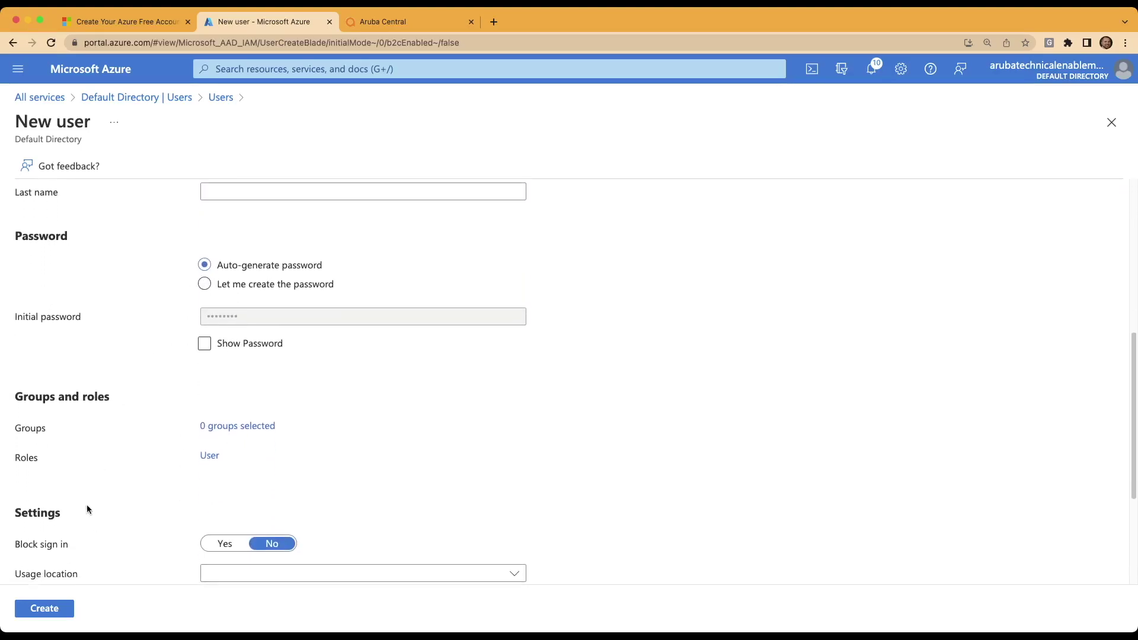
pyautogui.click(219, 427)
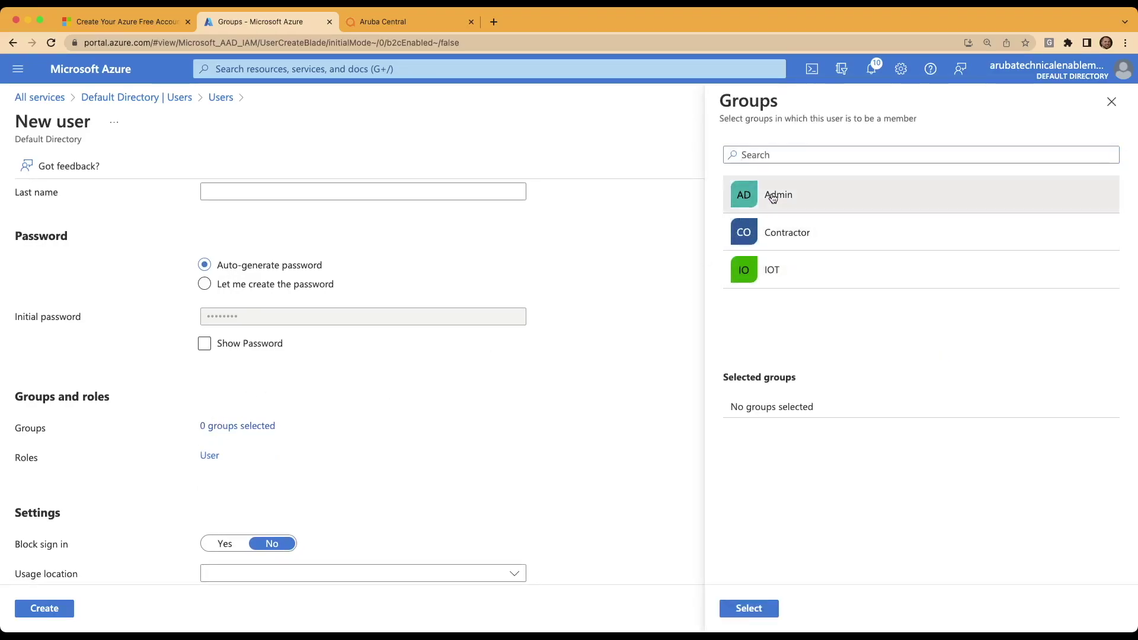
pyautogui.click(771, 195)
pyautogui.click(750, 610)
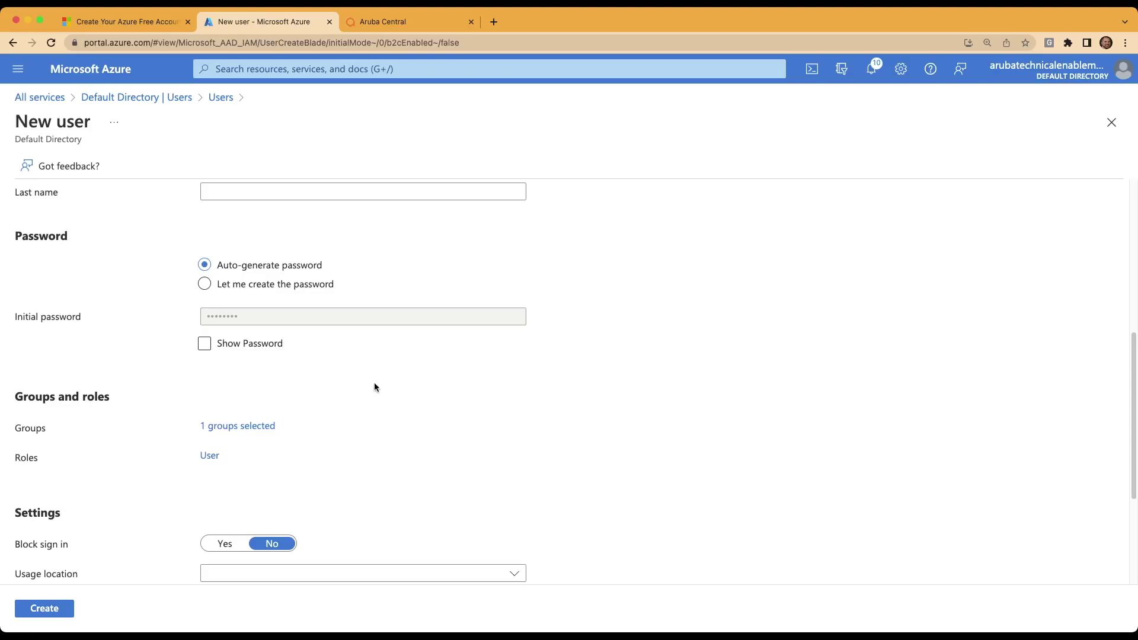
pyautogui.click(42, 609)
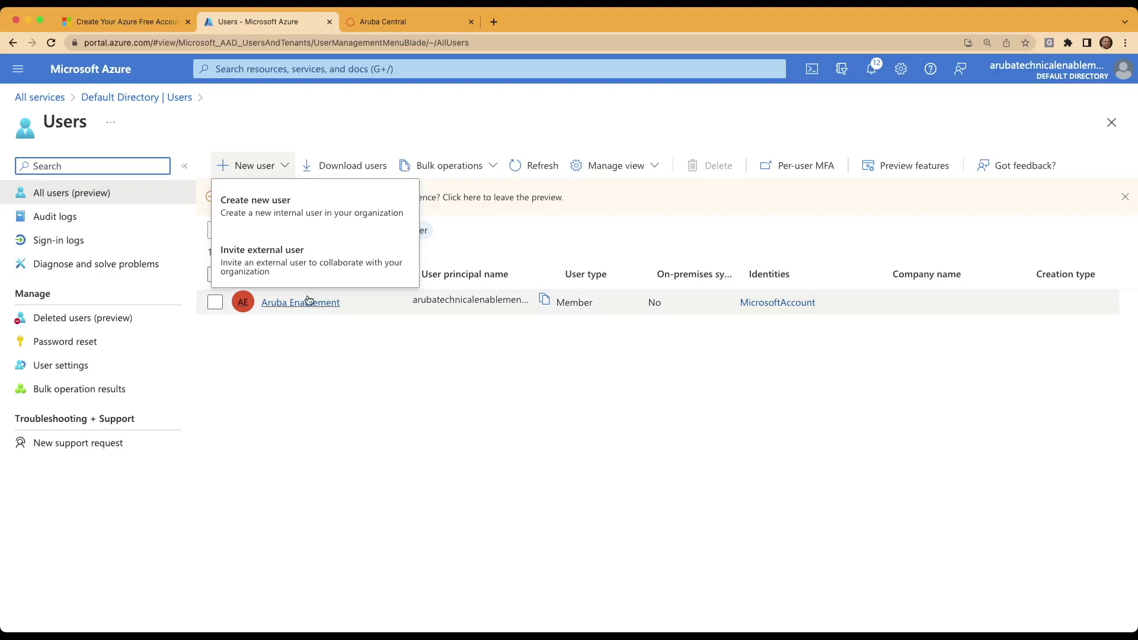
pyautogui.click(516, 167)
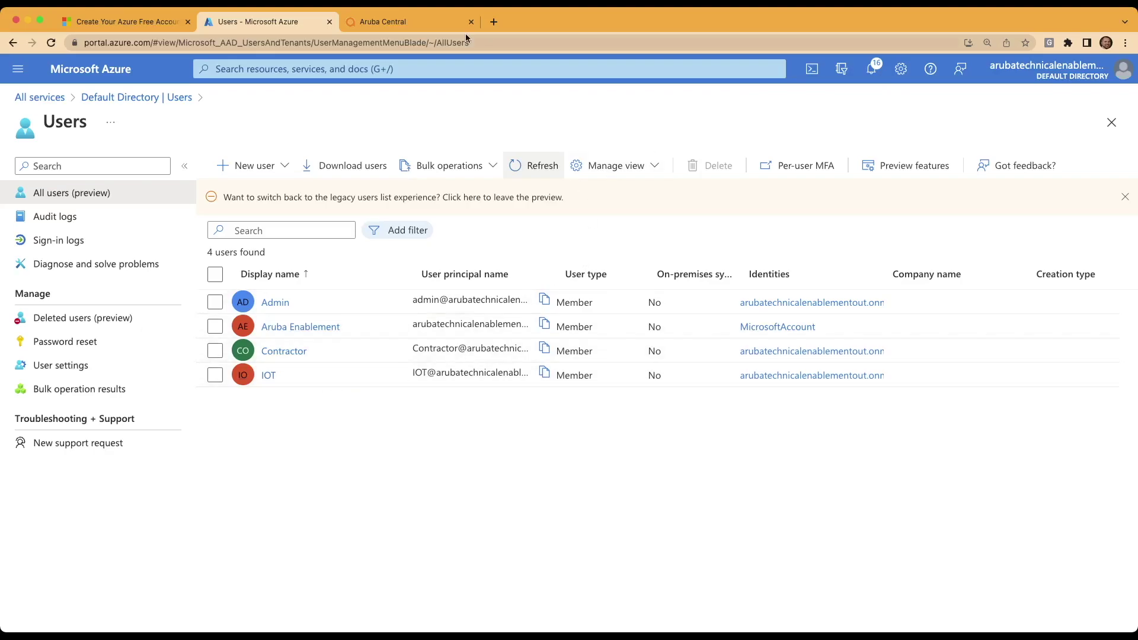
# Switch to Aruba Central and reopen the User Access Policy for editing
pyautogui.click(400, 23)
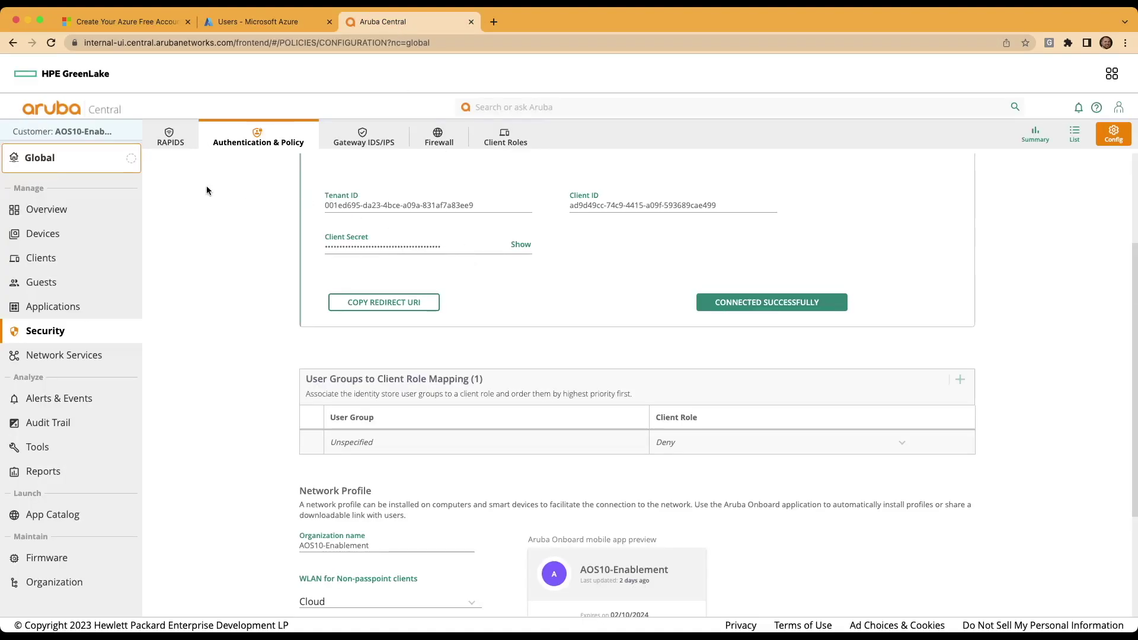
pyautogui.click(1080, 132)
pyautogui.click(1113, 135)
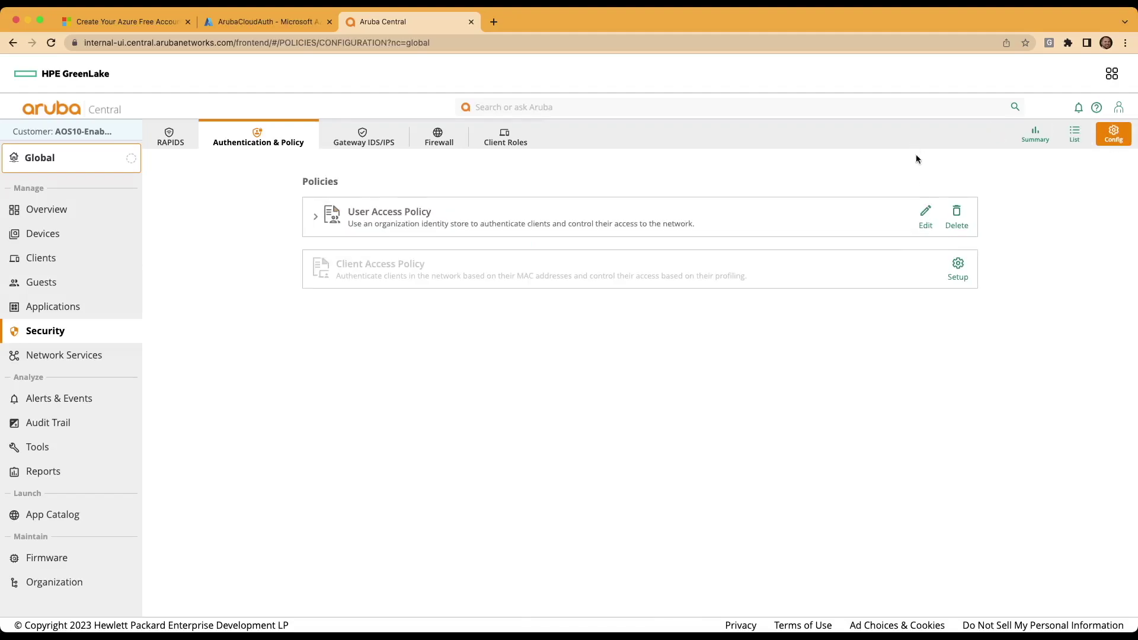
pyautogui.click(925, 212)
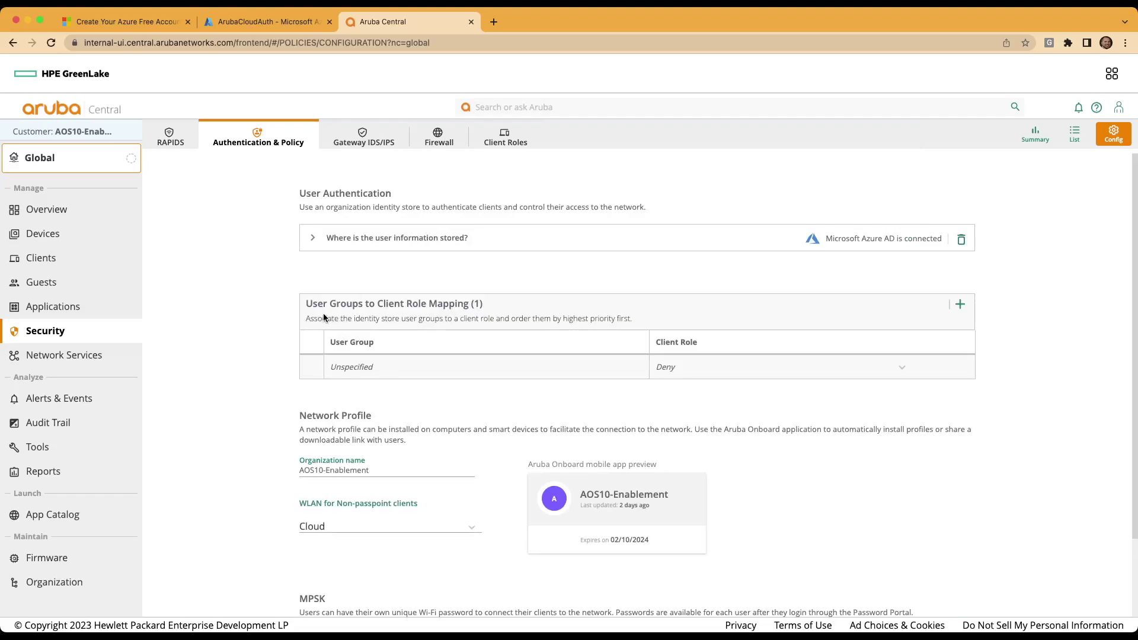
# Add a user group mapping that assigns the IOT group to the Cloud-IOT client role
pyautogui.click(961, 306)
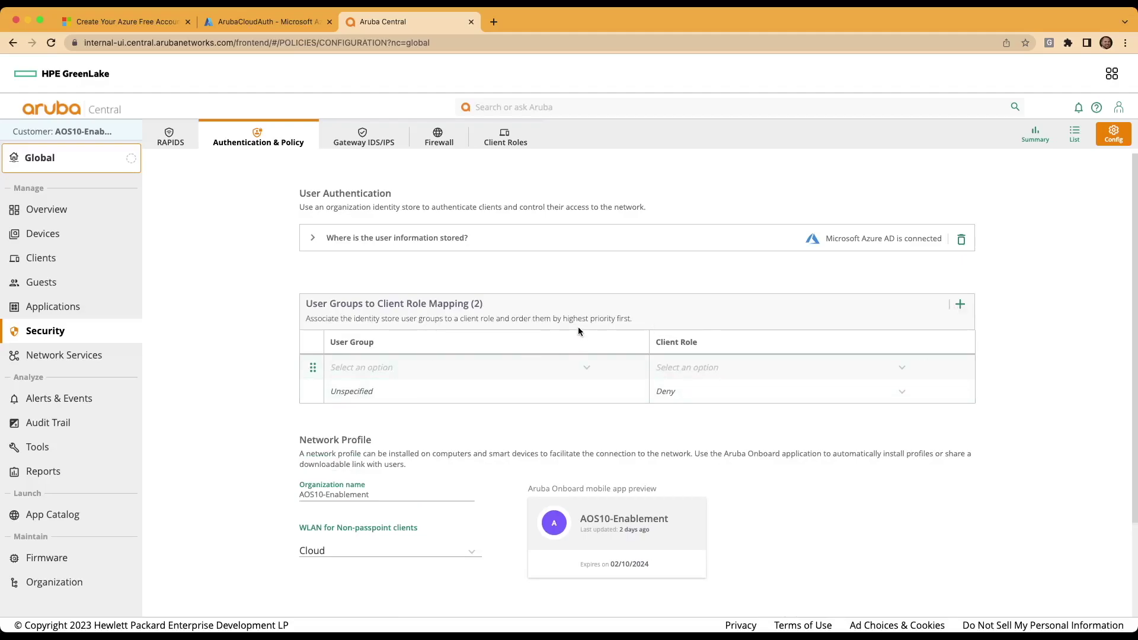
pyautogui.click(367, 372)
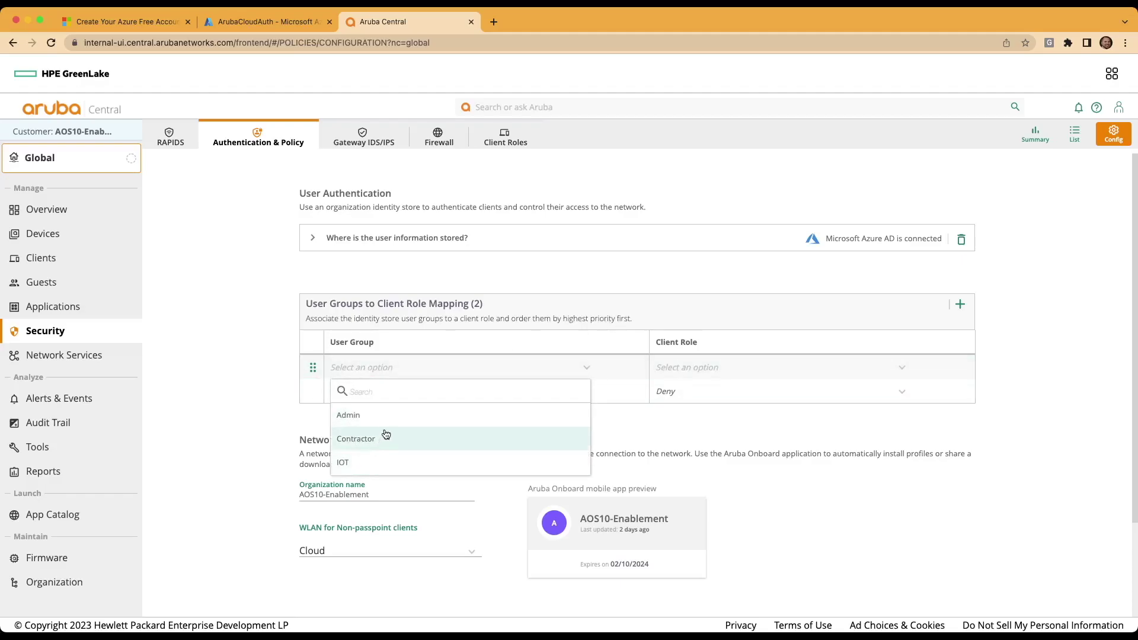
pyautogui.click(368, 463)
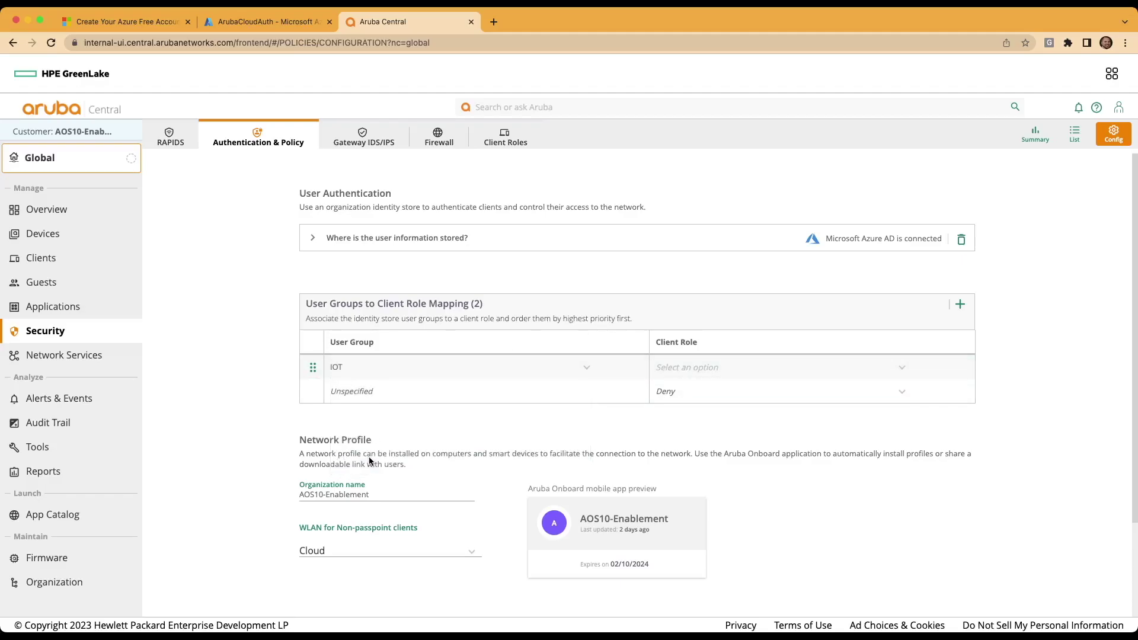
pyautogui.click(784, 368)
pyautogui.click(681, 484)
# Add a mapping that assigns the Contractor user group to the Cloud-Contractor client role
pyautogui.click(960, 305)
pyautogui.click(381, 367)
pyautogui.click(364, 438)
pyautogui.click(736, 368)
pyautogui.click(701, 460)
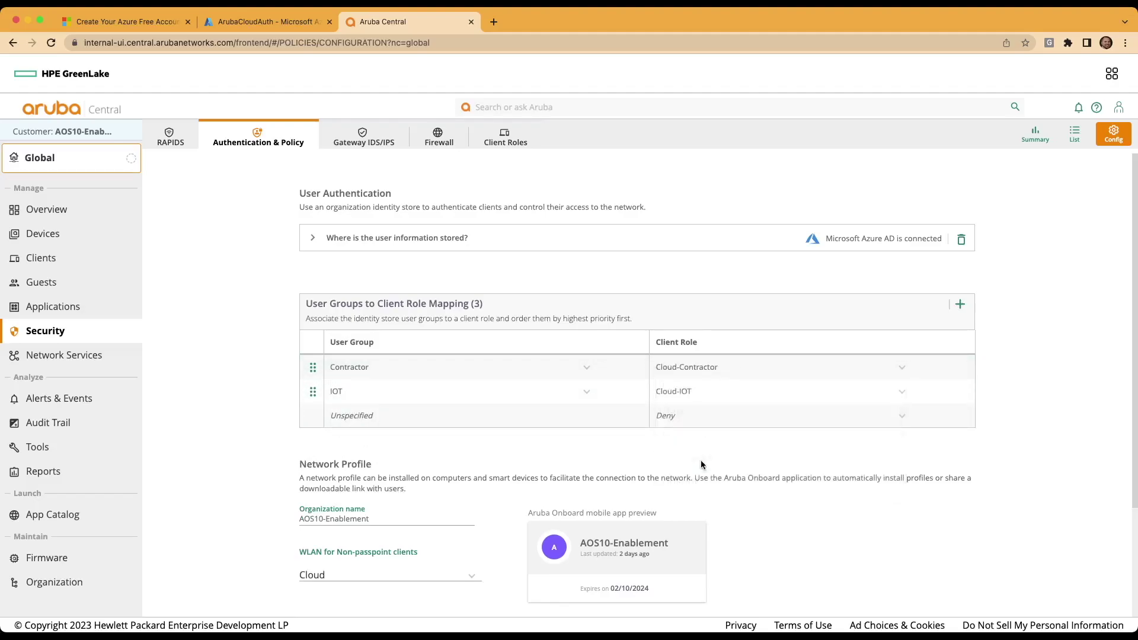
# Add a mapping that assigns the Admin user group to the Cloud-Admin client role
pyautogui.click(960, 305)
pyautogui.click(357, 367)
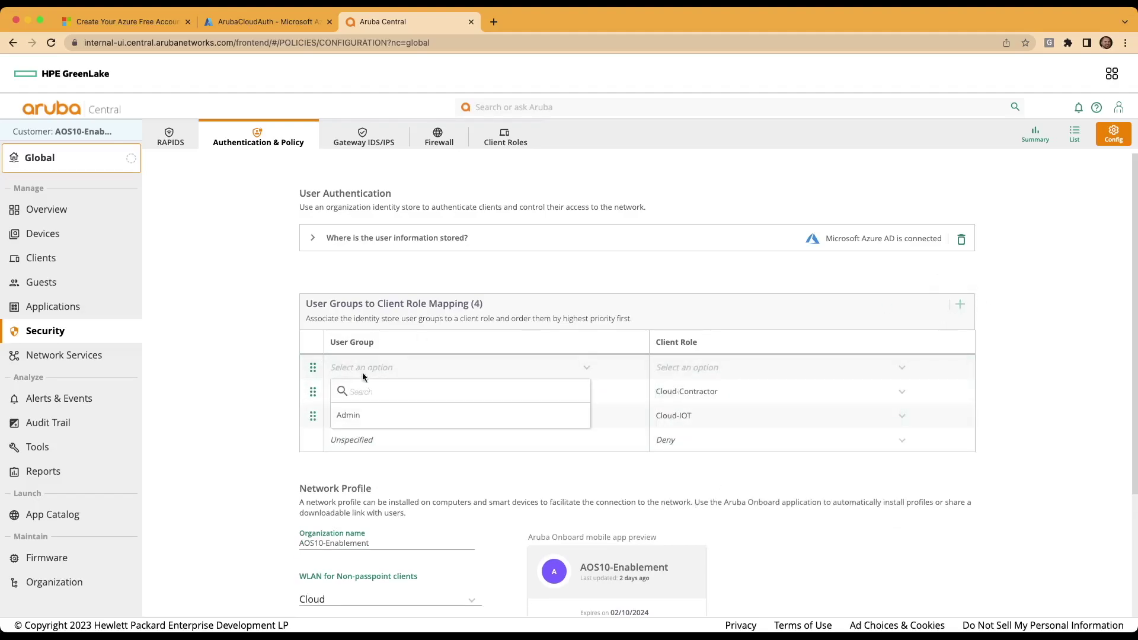
pyautogui.click(362, 417)
pyautogui.click(705, 368)
pyautogui.click(692, 438)
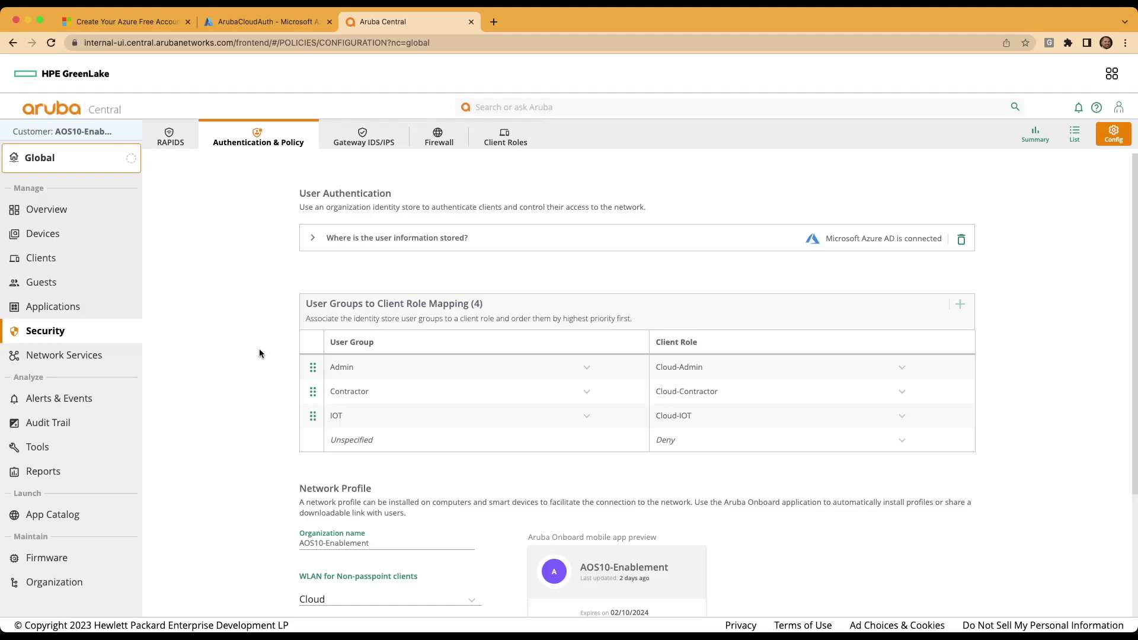
# Save the User Access Policy with its user group to client role mappings
pyautogui.scroll(-1, 260, 354)
pyautogui.scroll(-1, 259, 354)
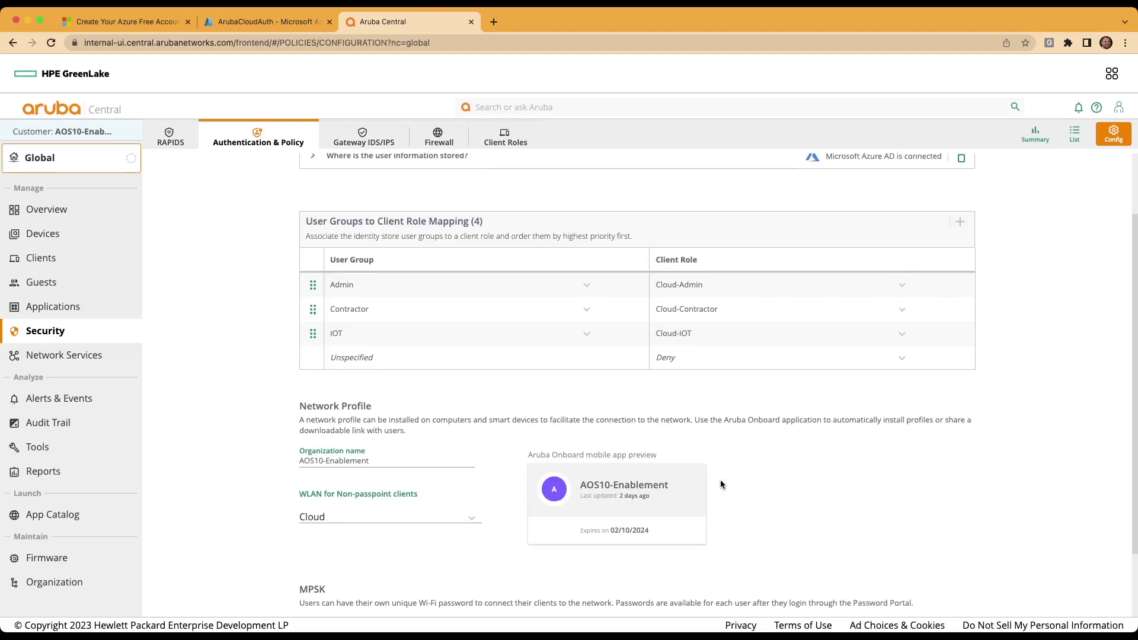
pyautogui.scroll(-3, 720, 482)
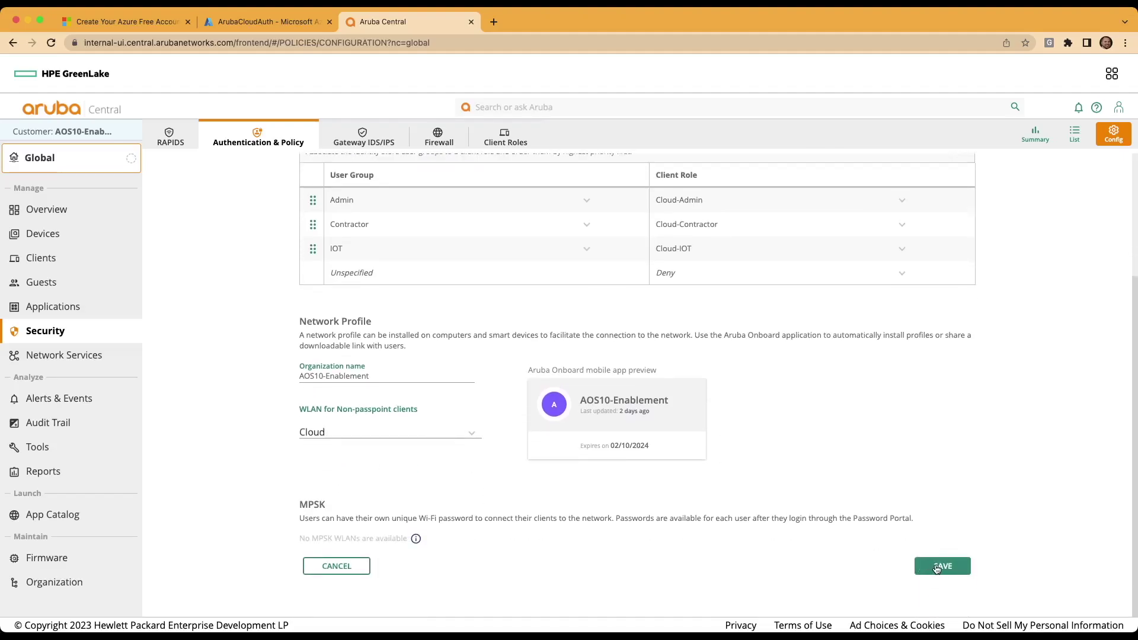